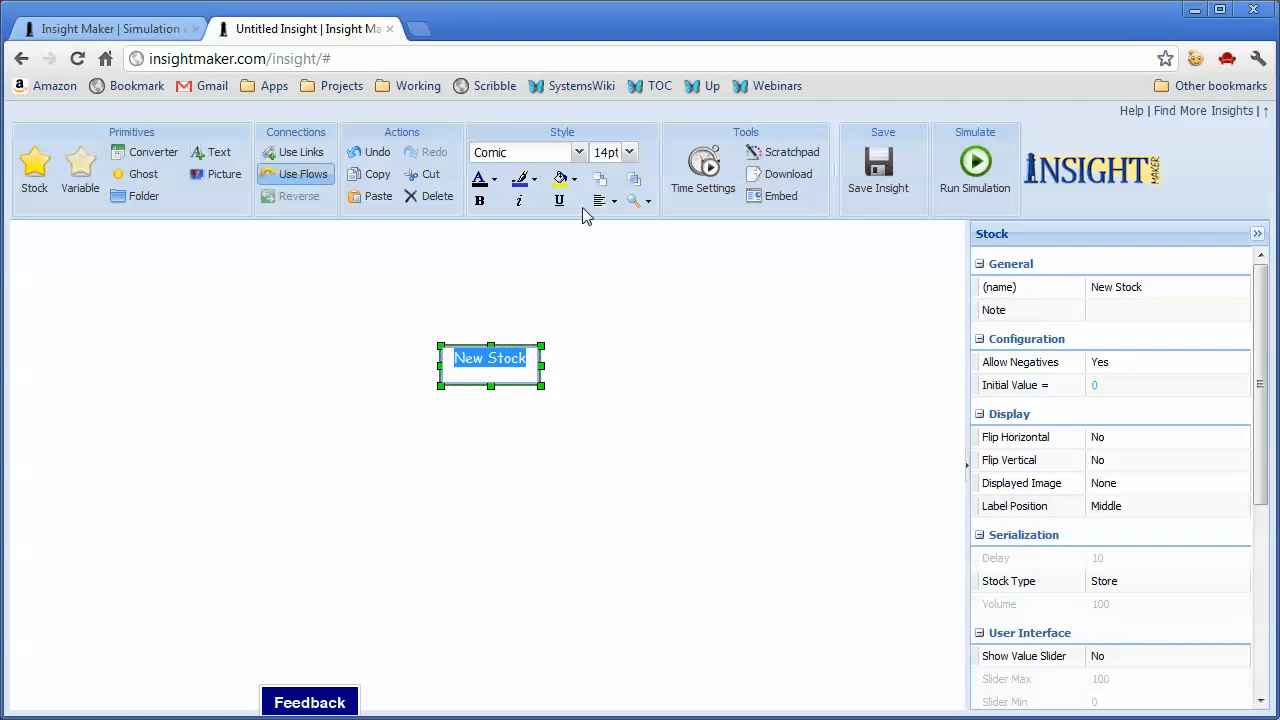
Rename the new stock to "stuff".
left_click(1136, 292)
left_click(1136, 288)
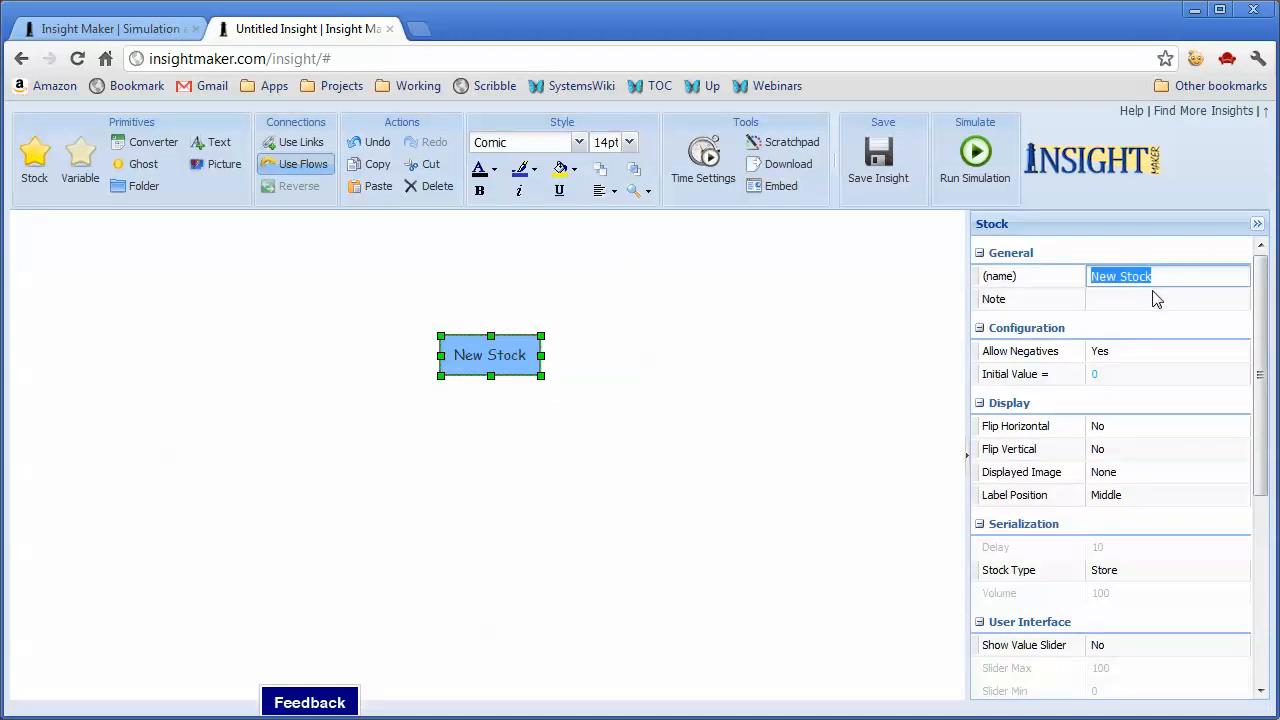
type("stuff")
key("Return")
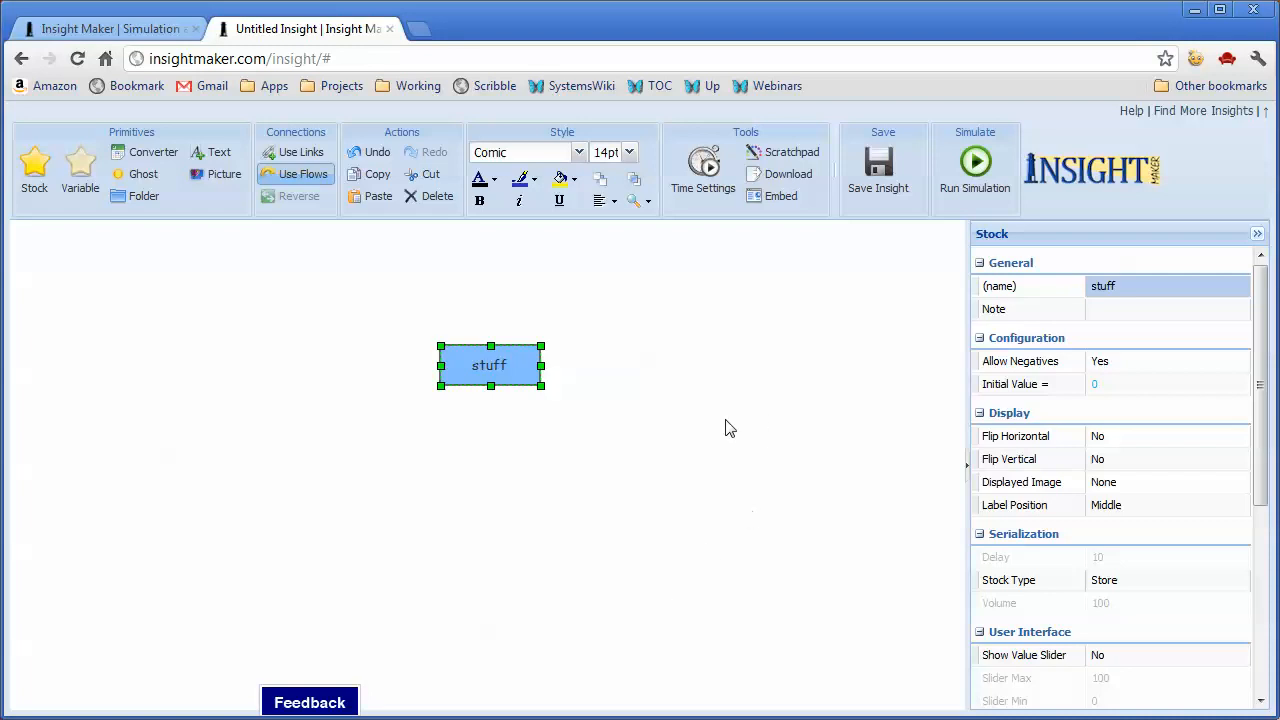
Add the note "This is a bunch of stuff that we're working with." to the stuff stock.
mouse_move(486, 354)
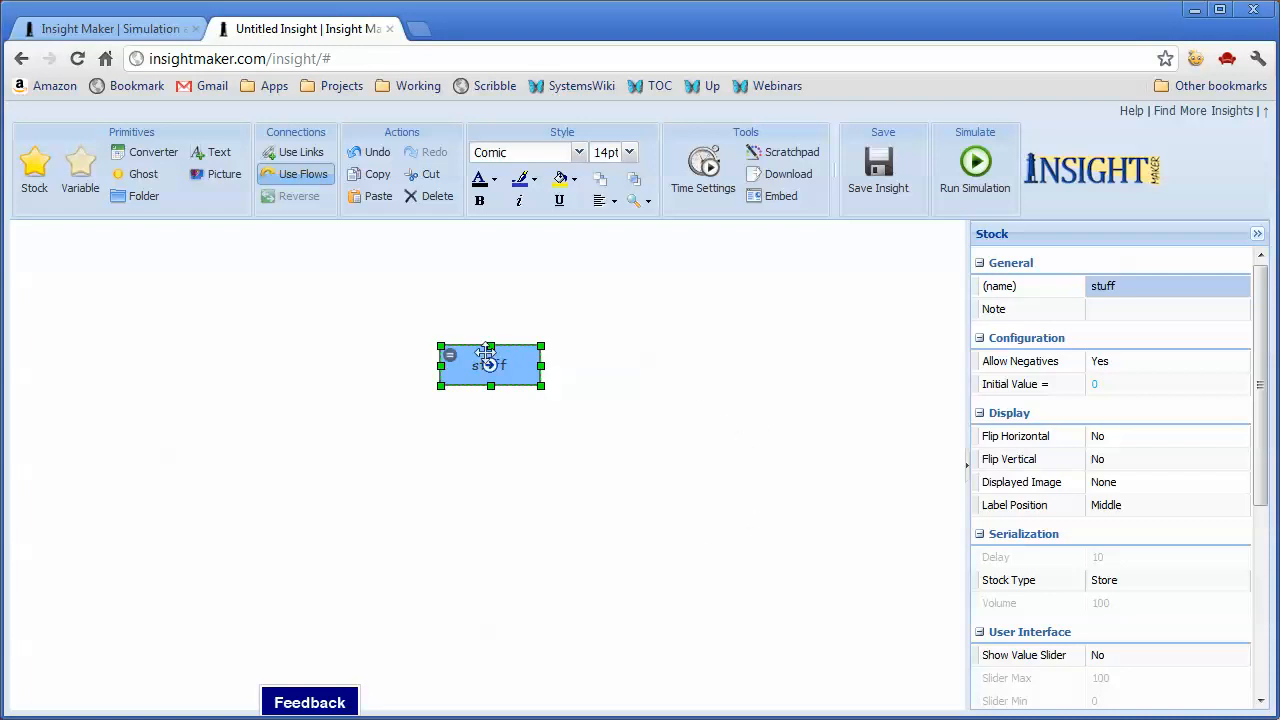
left_click(1131, 310)
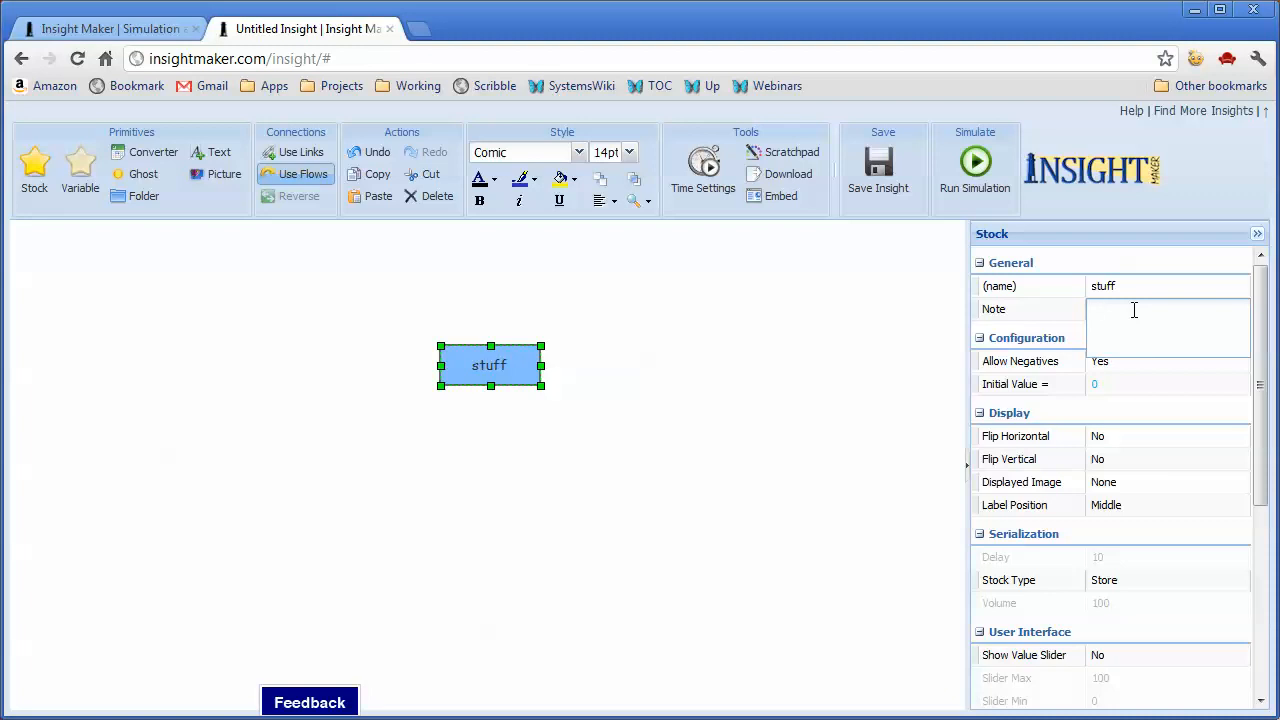
type("This is a bunch of stuff that we're working with.")
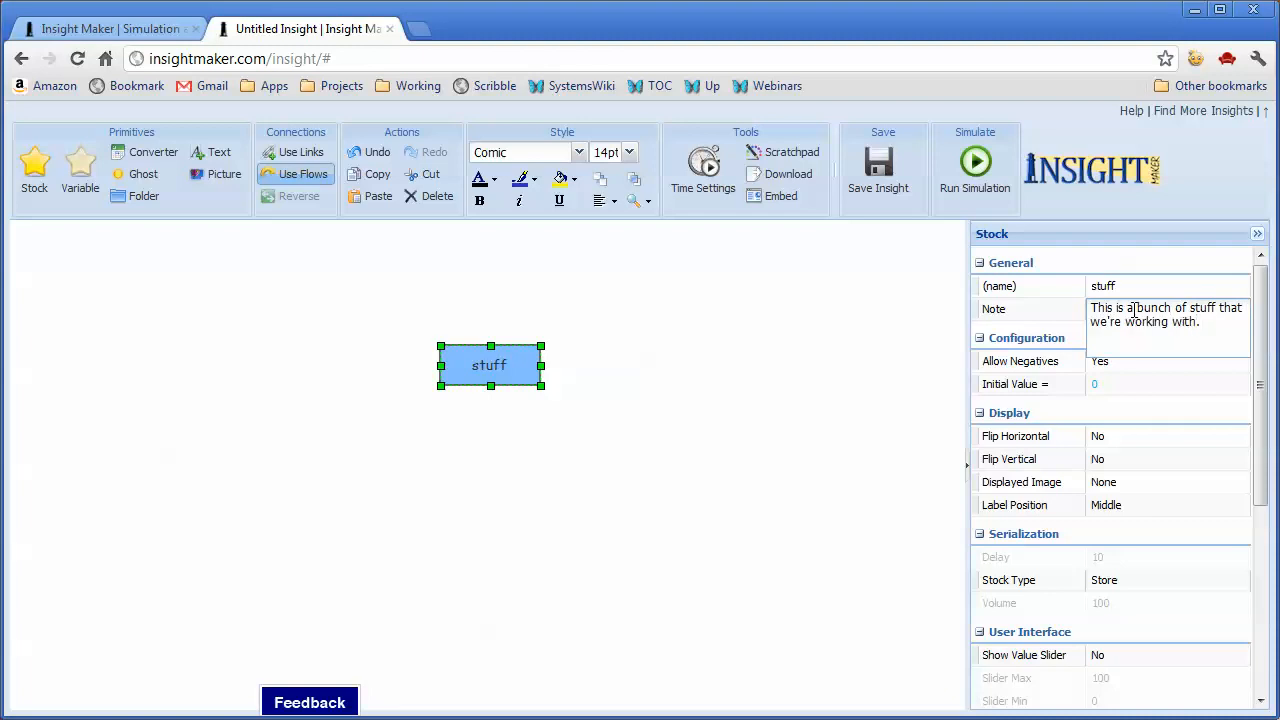
left_click(790, 400)
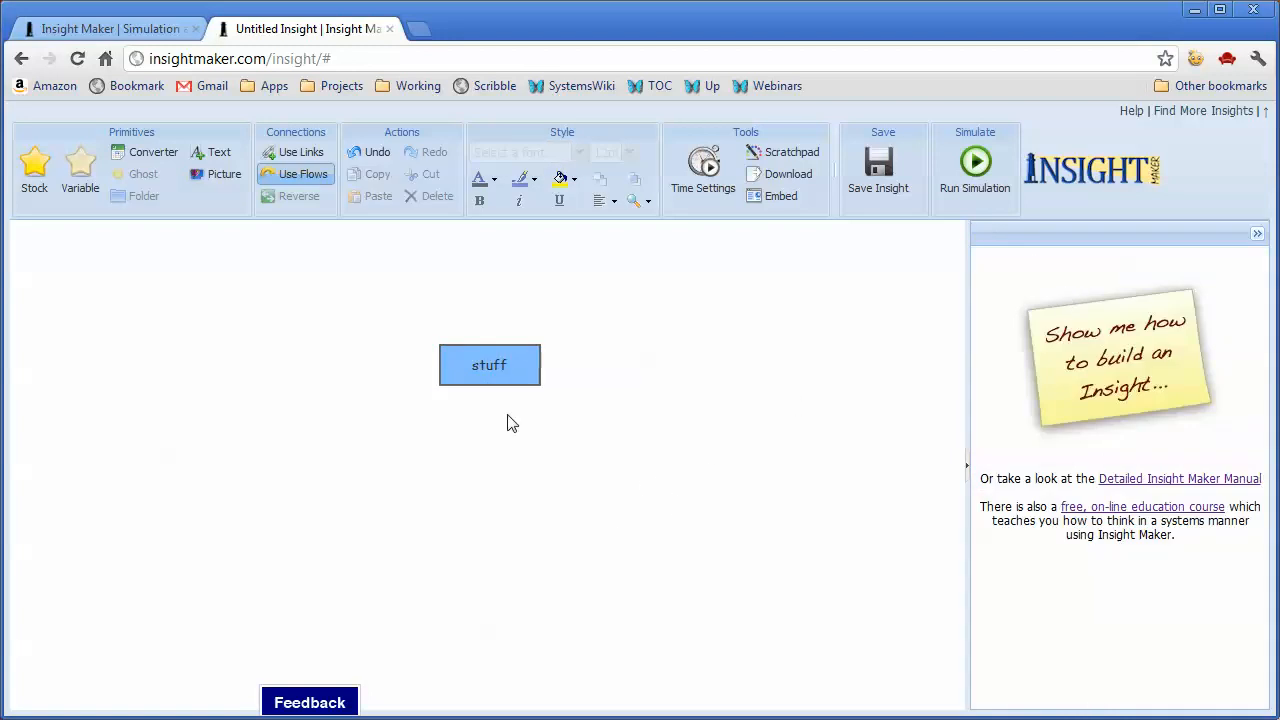
Display the stuff stock's note on the canvas, pin it open and close it again.
mouse_move(500, 363)
left_click(531, 364)
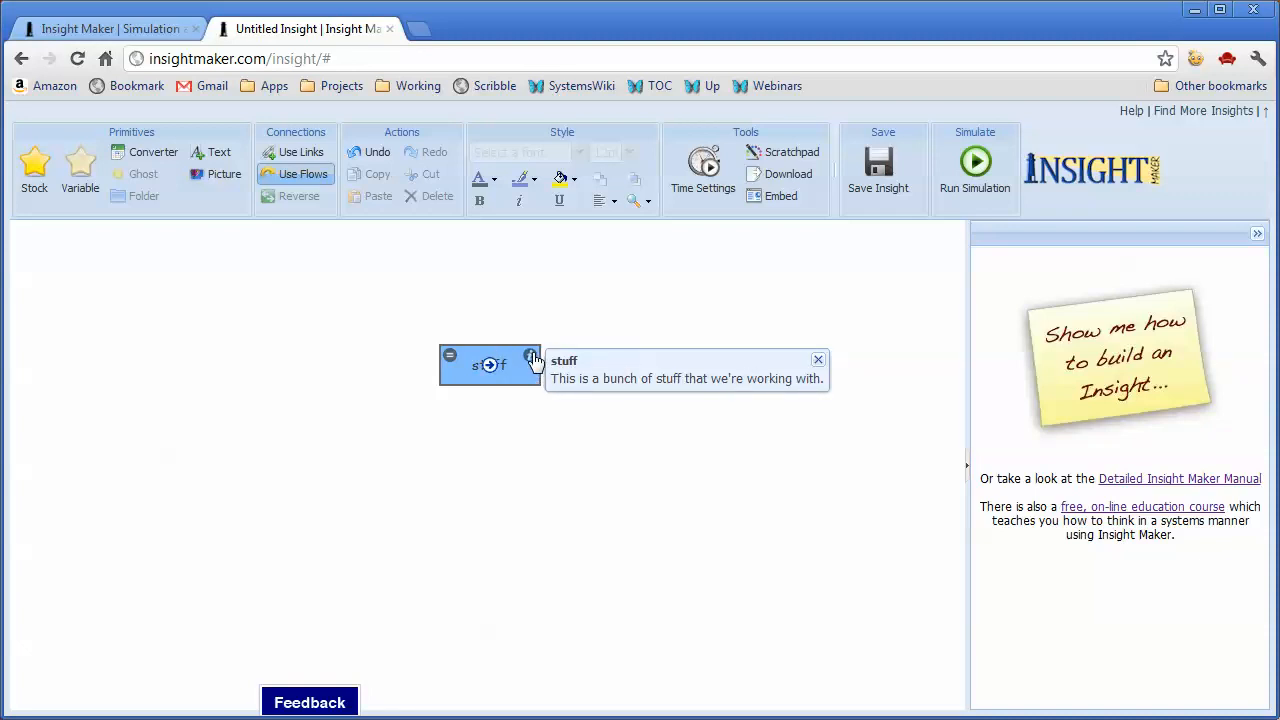
left_click(531, 358)
left_click(531, 358)
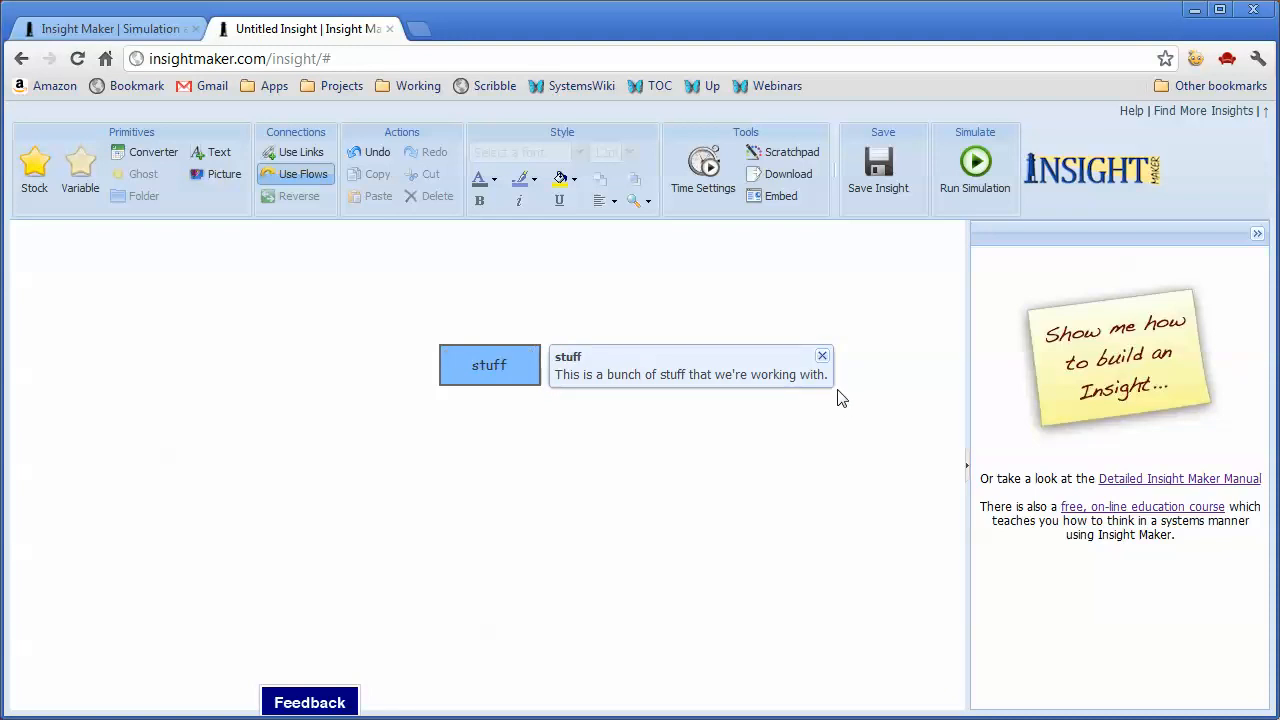
left_click(822, 358)
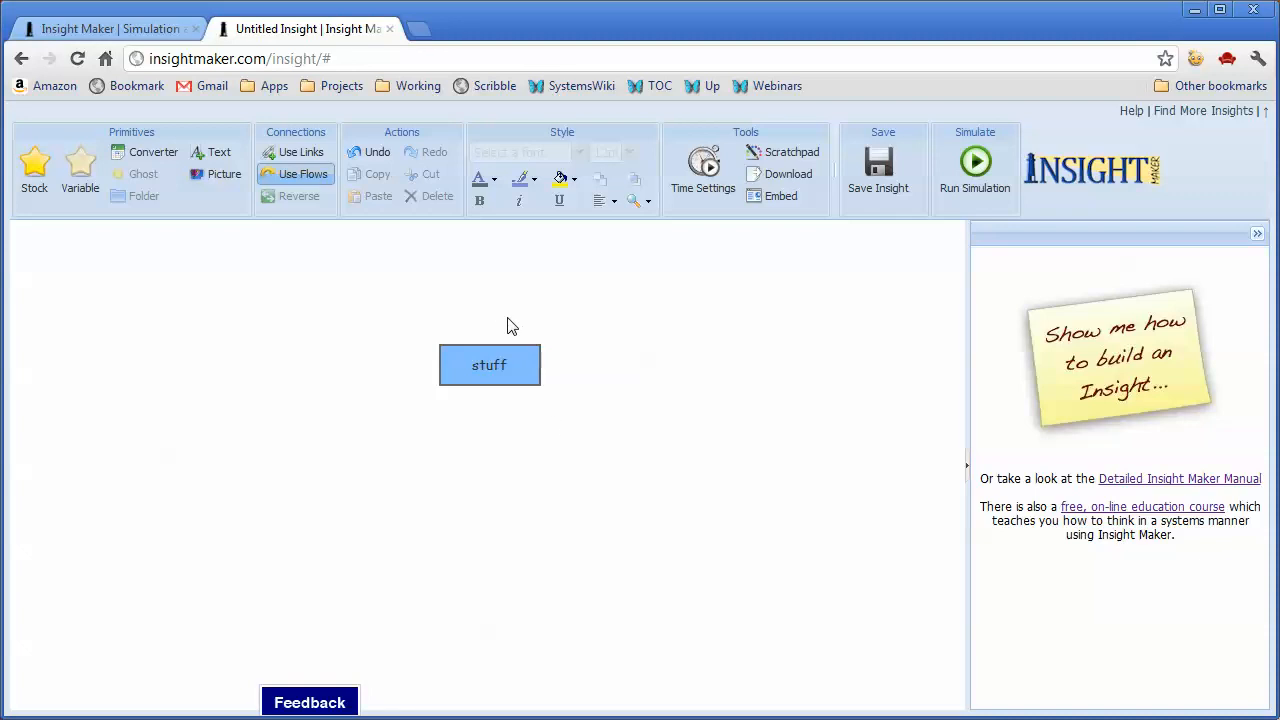
Set the stuff stock's initial value to 10.
mouse_move(512, 358)
left_click(510, 375)
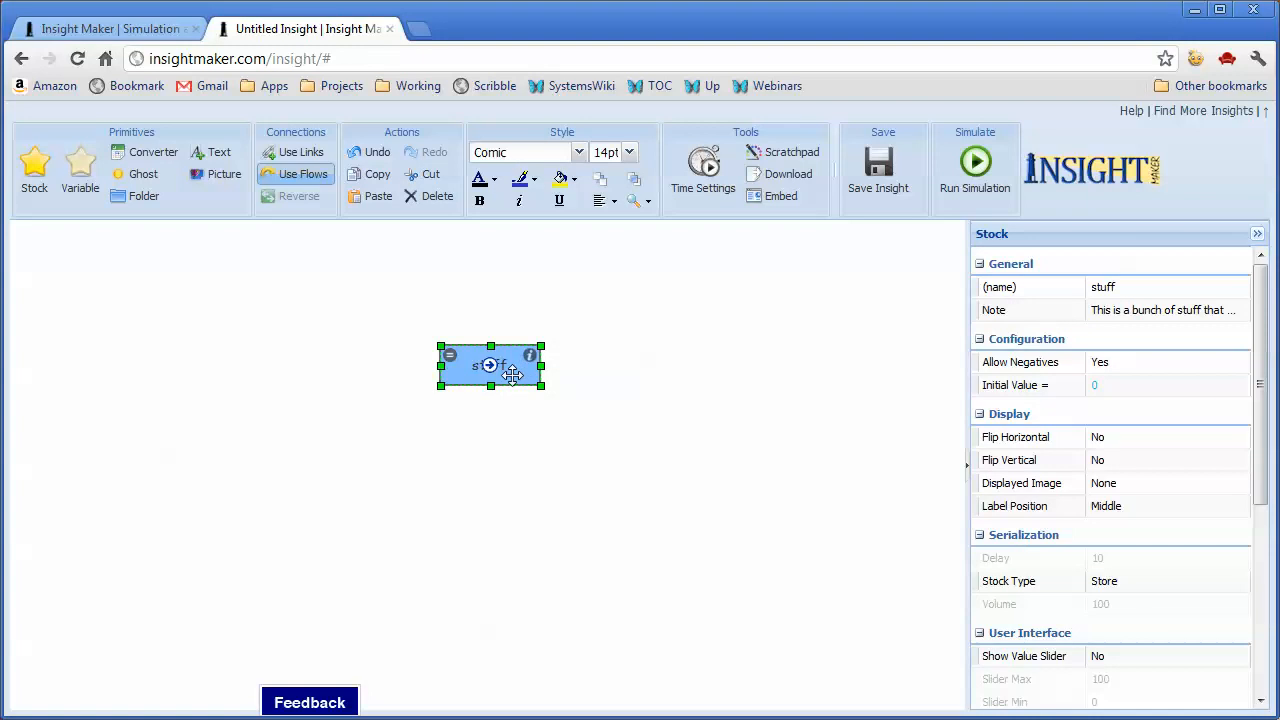
left_click(1115, 392)
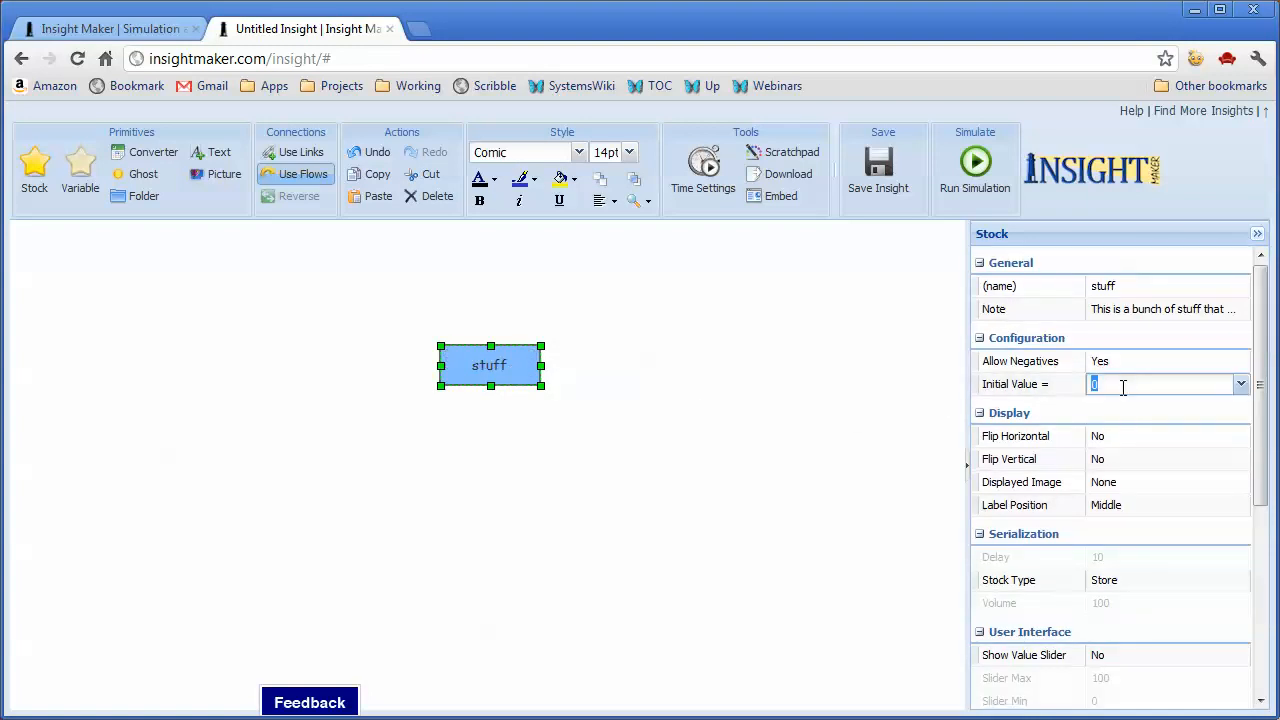
type("10")
left_click(838, 449)
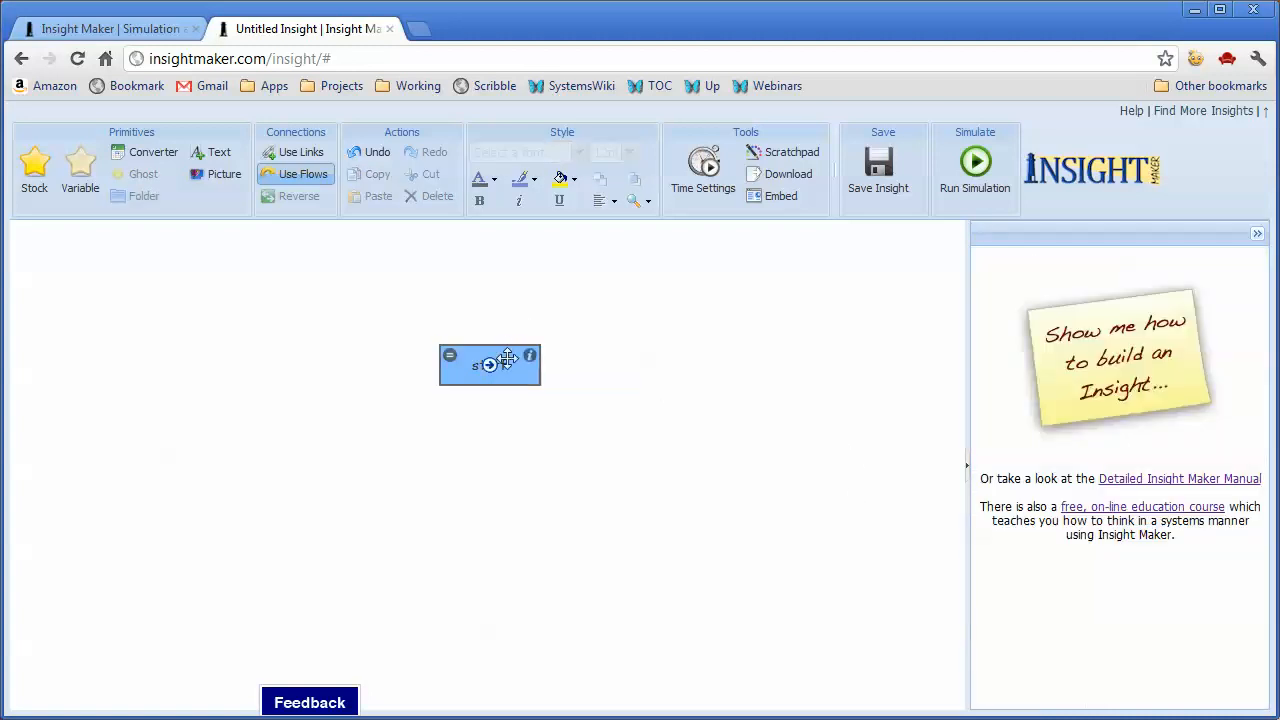
Check the stuff stock's initial value in the Equation Editor and in its configuration properties.
left_click(451, 359)
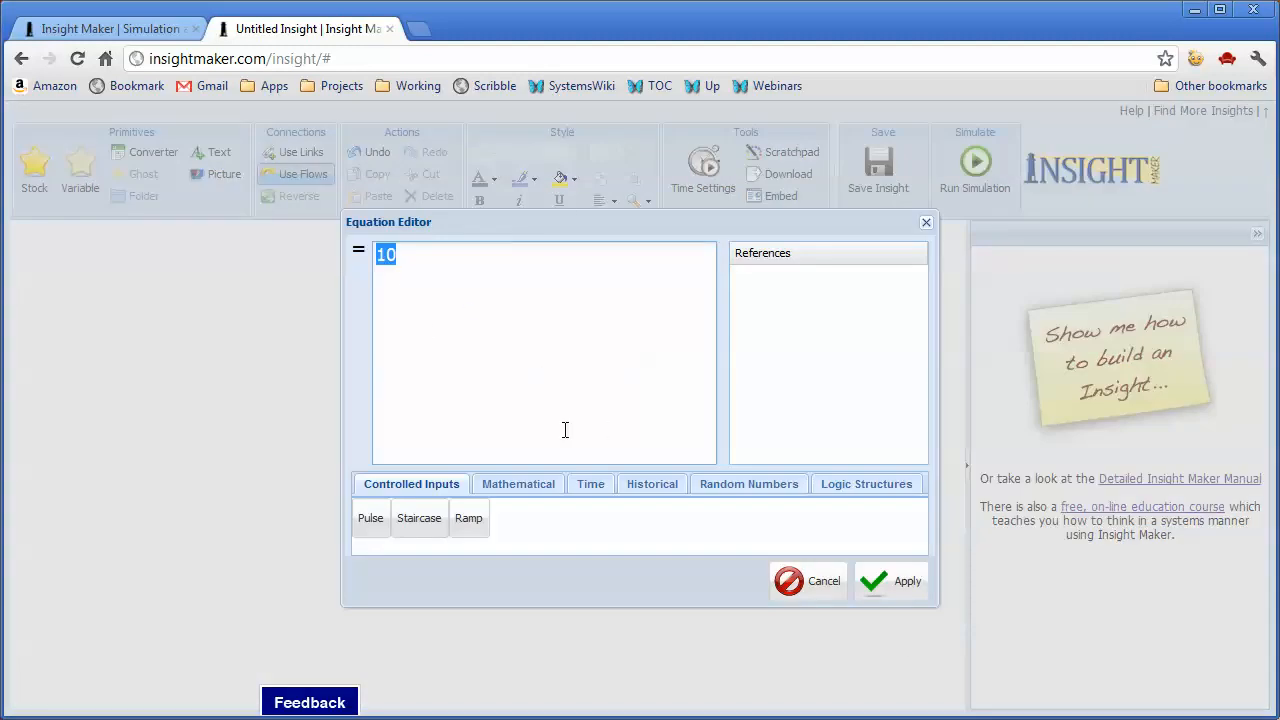
left_click(894, 590)
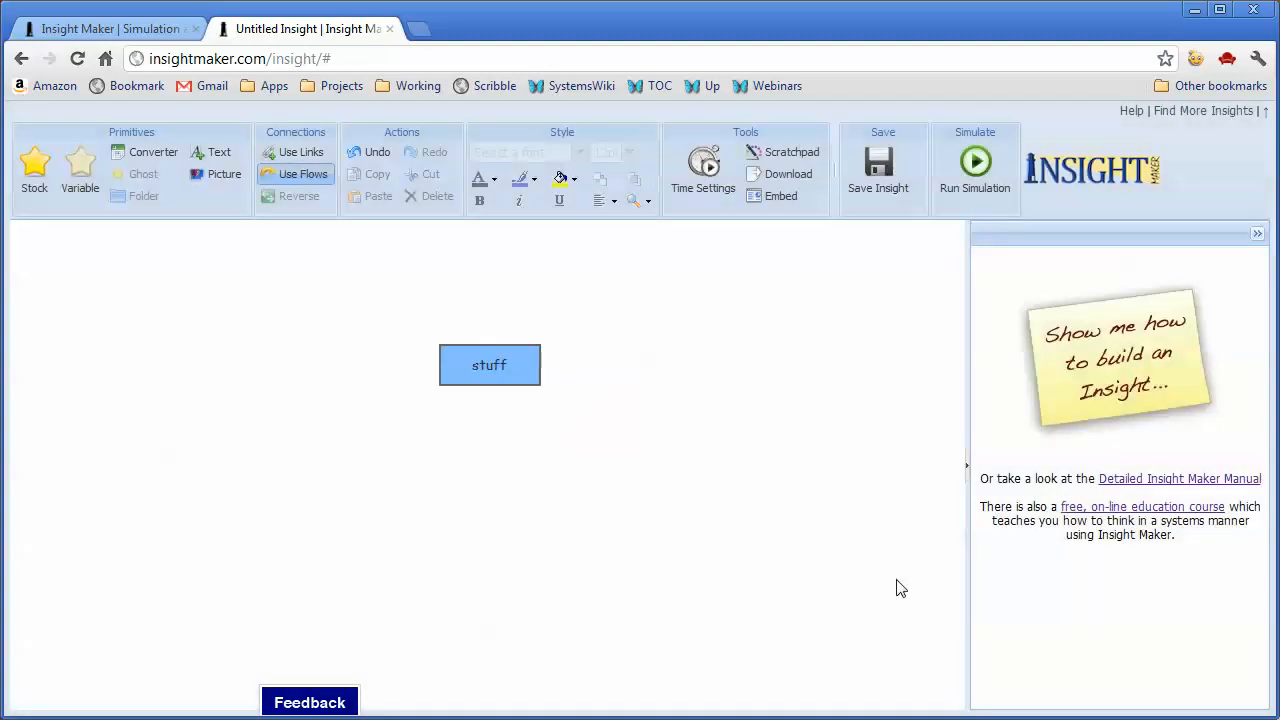
left_click(502, 364)
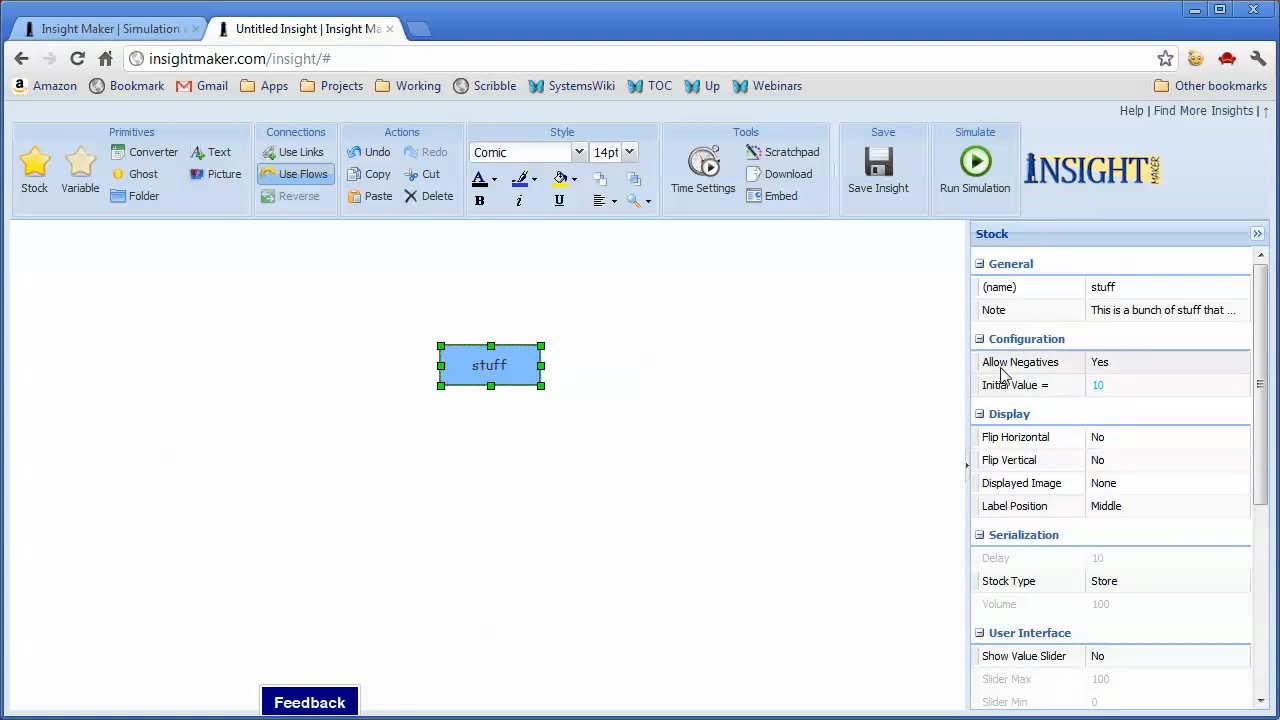
left_click(1130, 385)
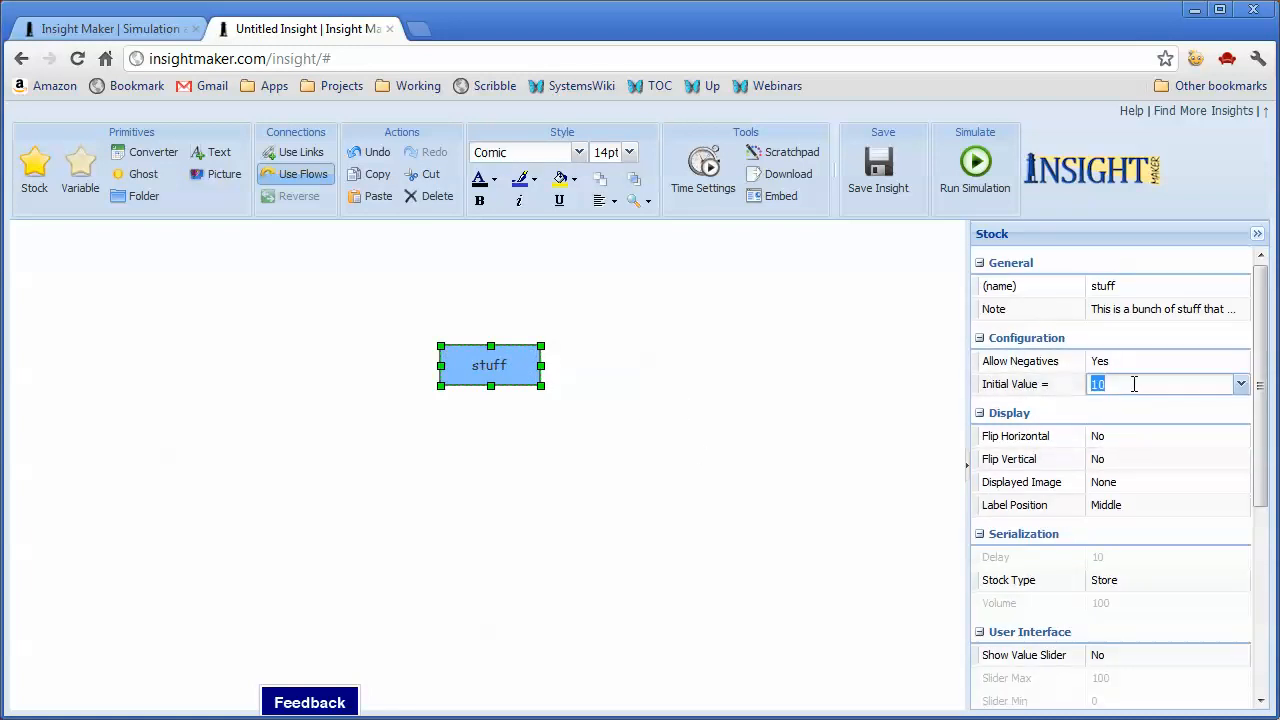
left_click(828, 399)
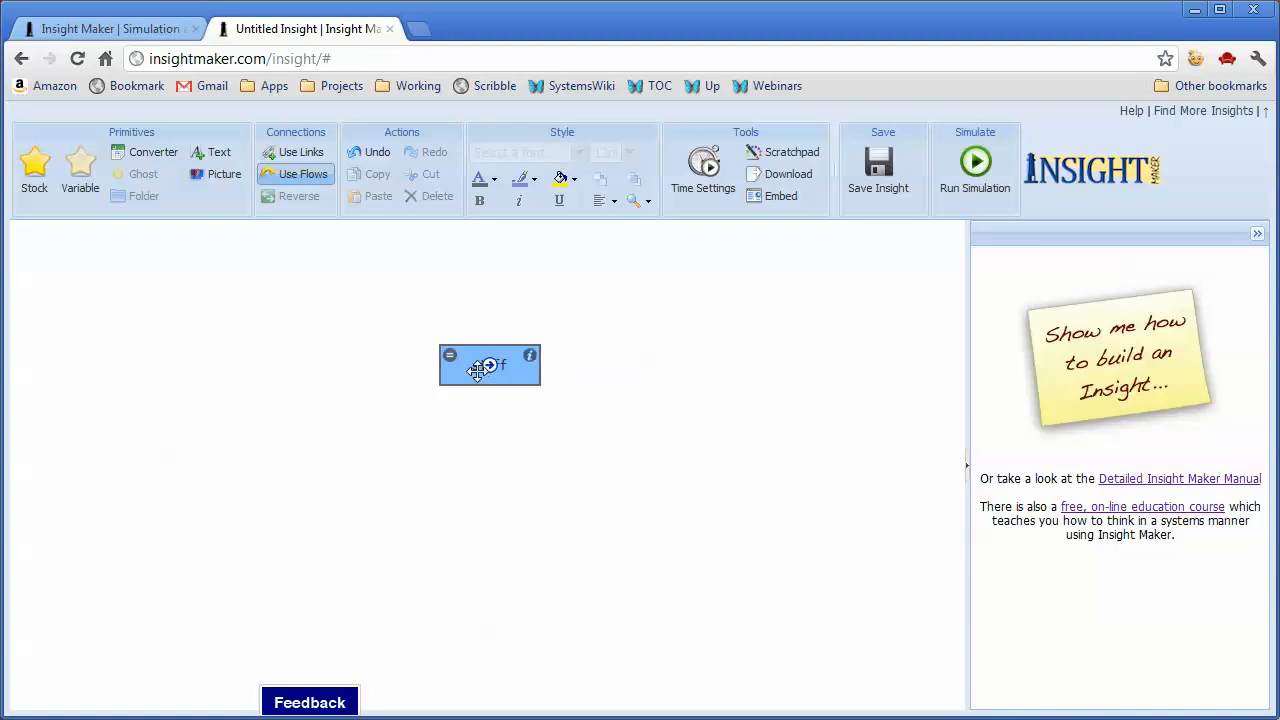
Draw a flow from the stuff stock out to the empty canvas beside it and name it "stuff out".
left_click(524, 375)
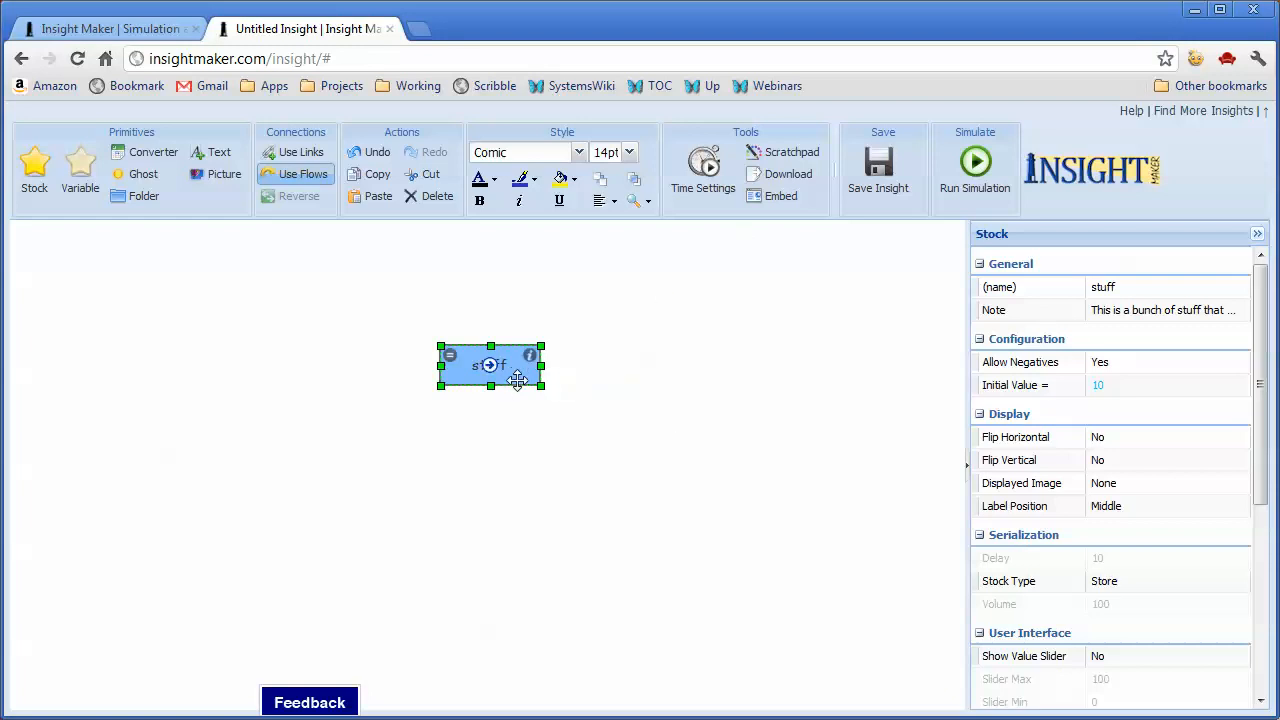
left_click(603, 407)
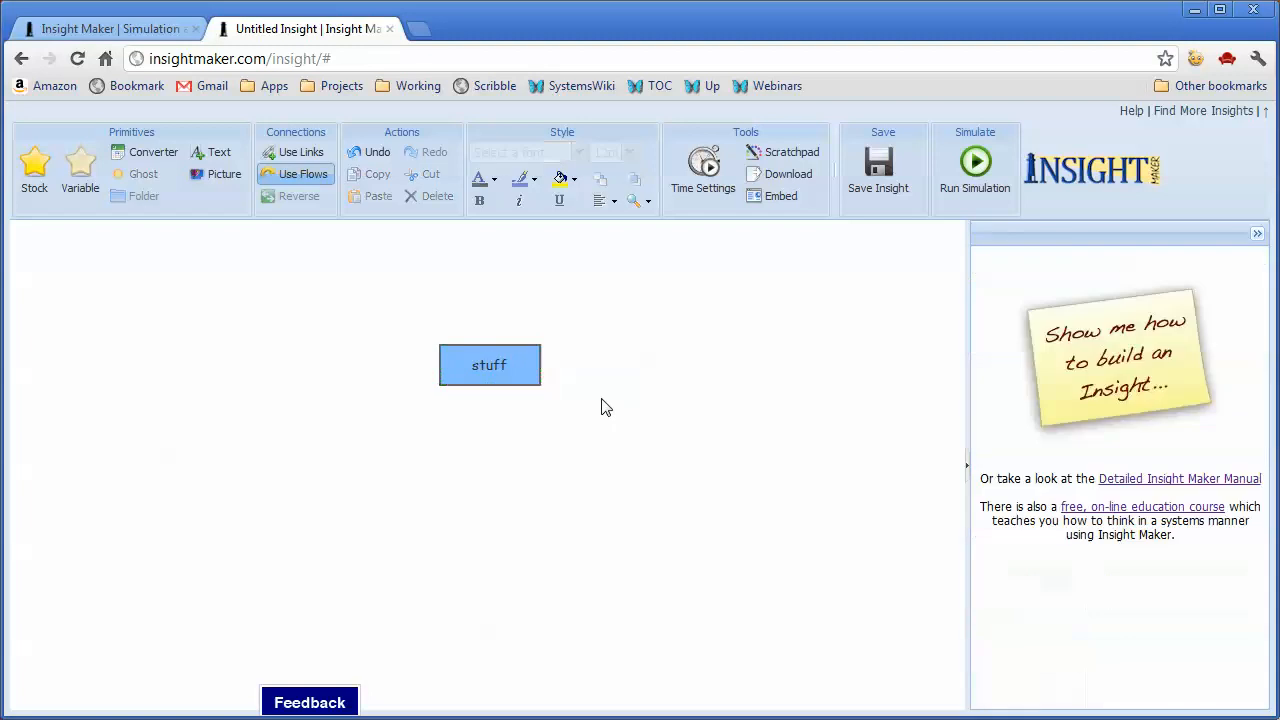
left_click(516, 376)
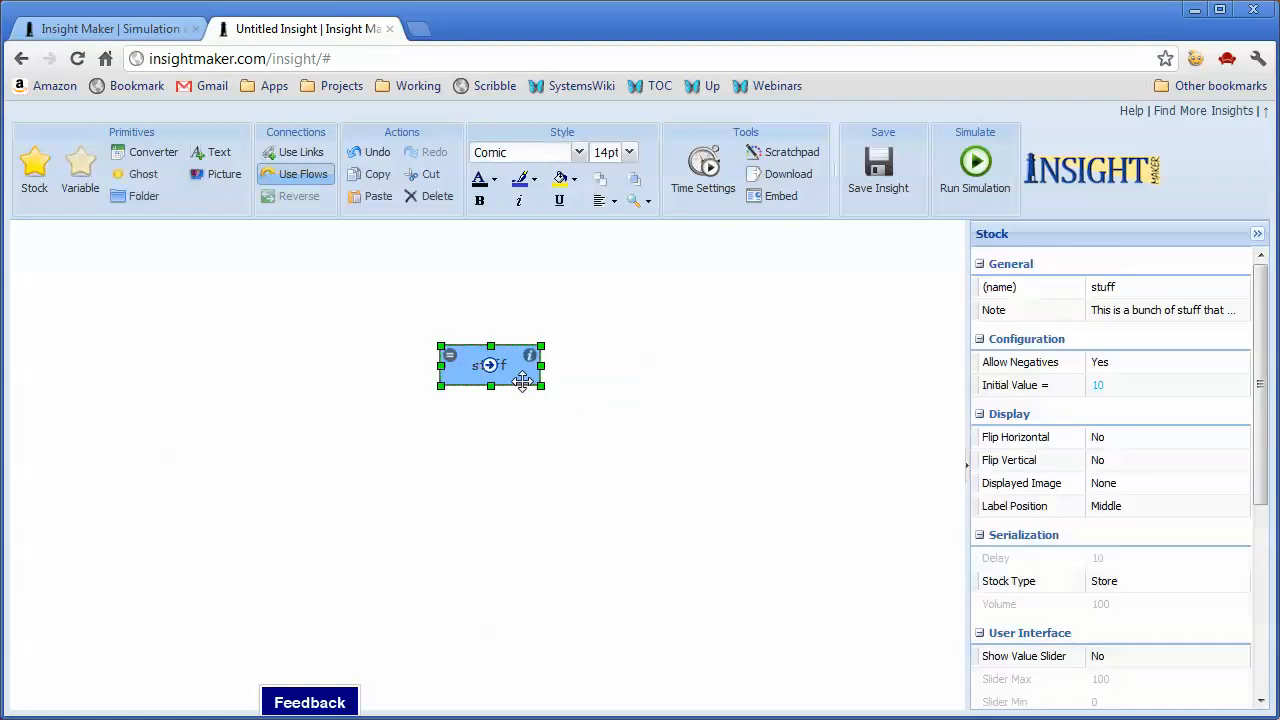
left_click(307, 184)
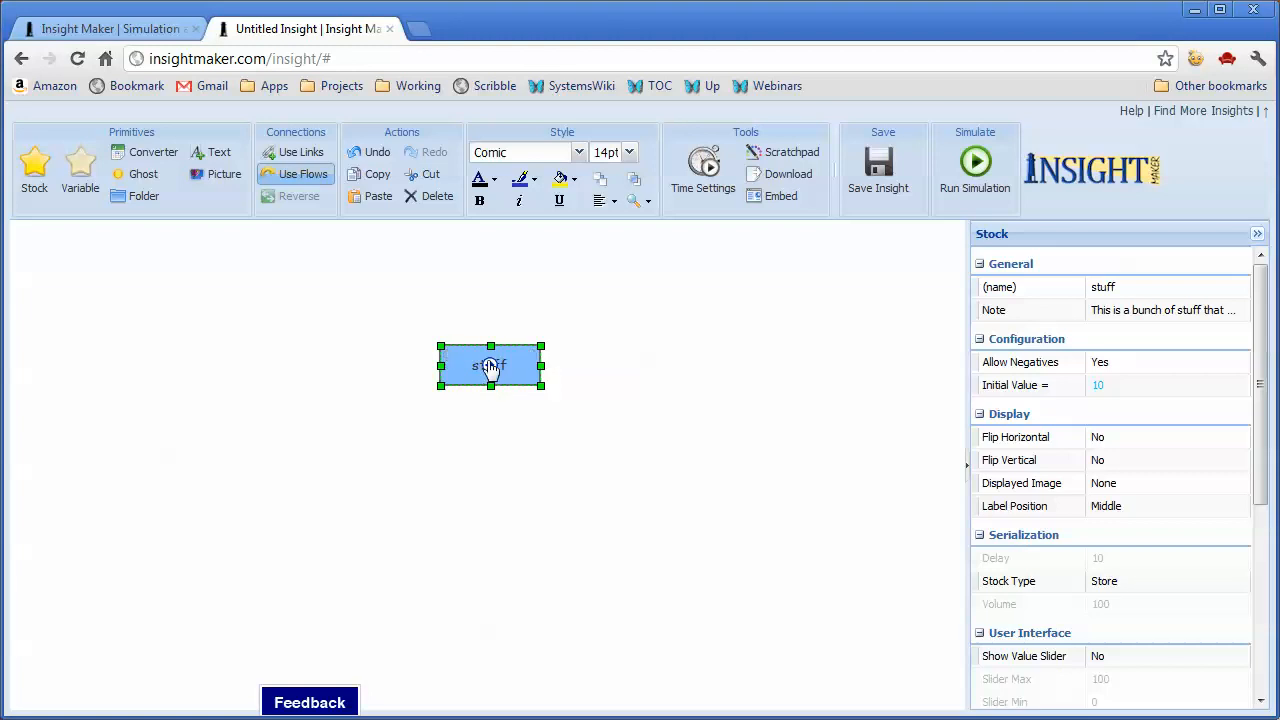
left_click_drag(490, 367, 752, 362)
left_click(1134, 287)
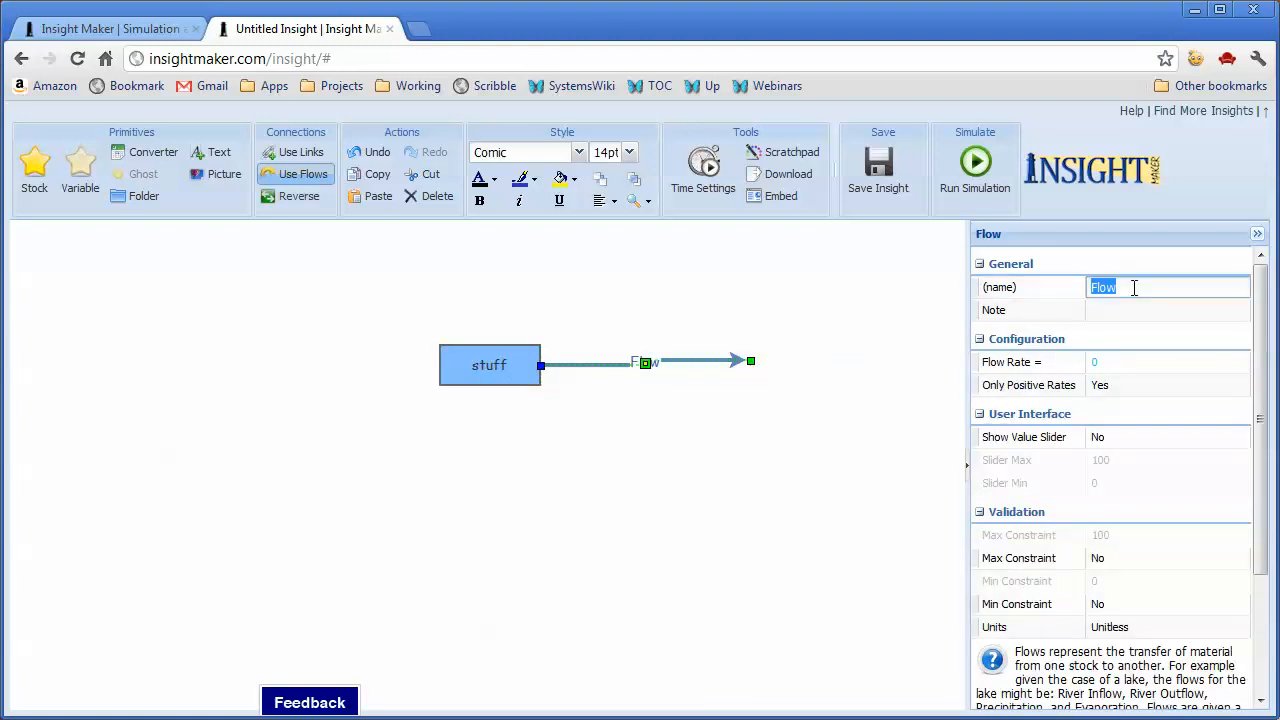
type("stuff out")
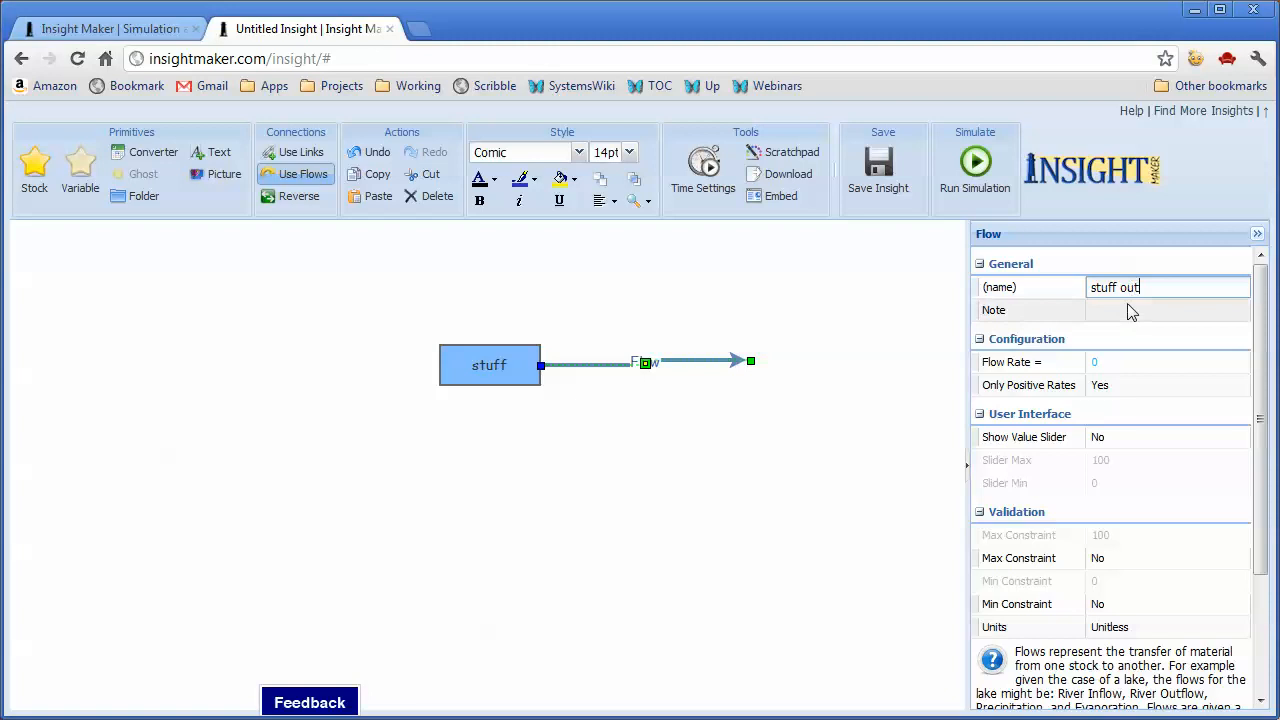
Add the note "This is the flow of stuff out of the box of stuff" to the stuff out flow.
left_click(1130, 311)
type("This is")
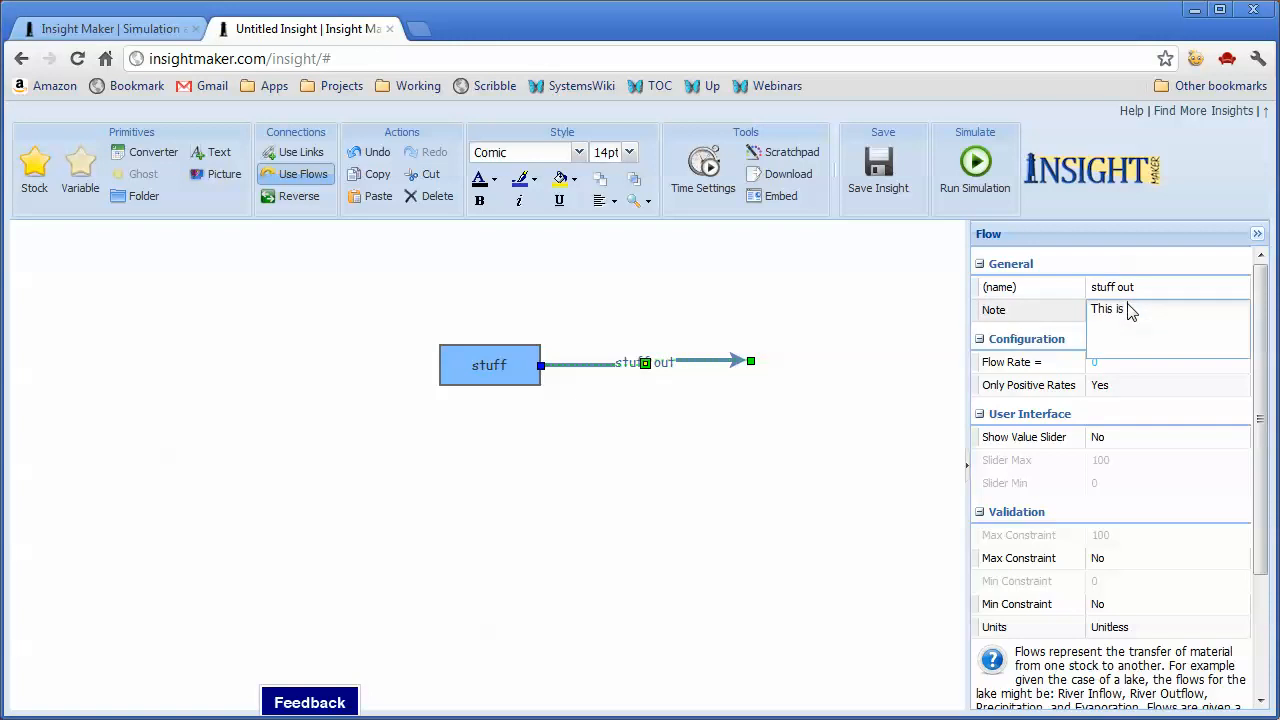
type(" the flow of stuff out of the")
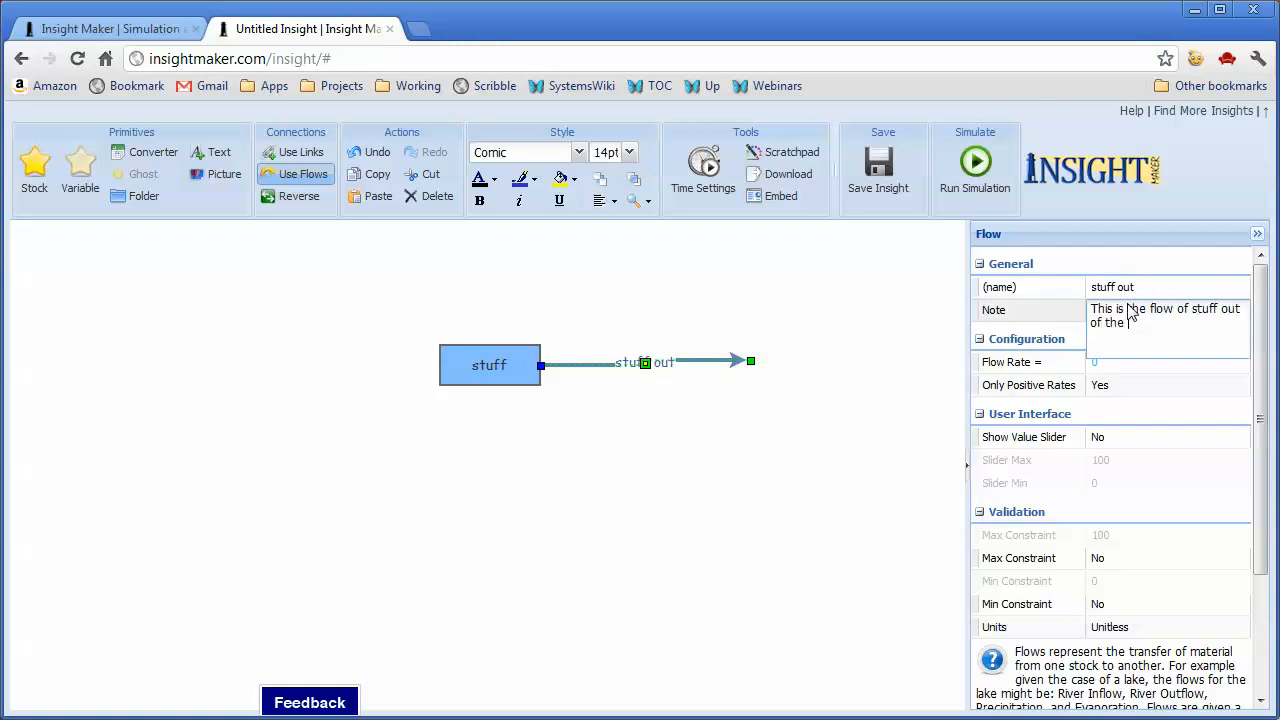
type(" box of stuff")
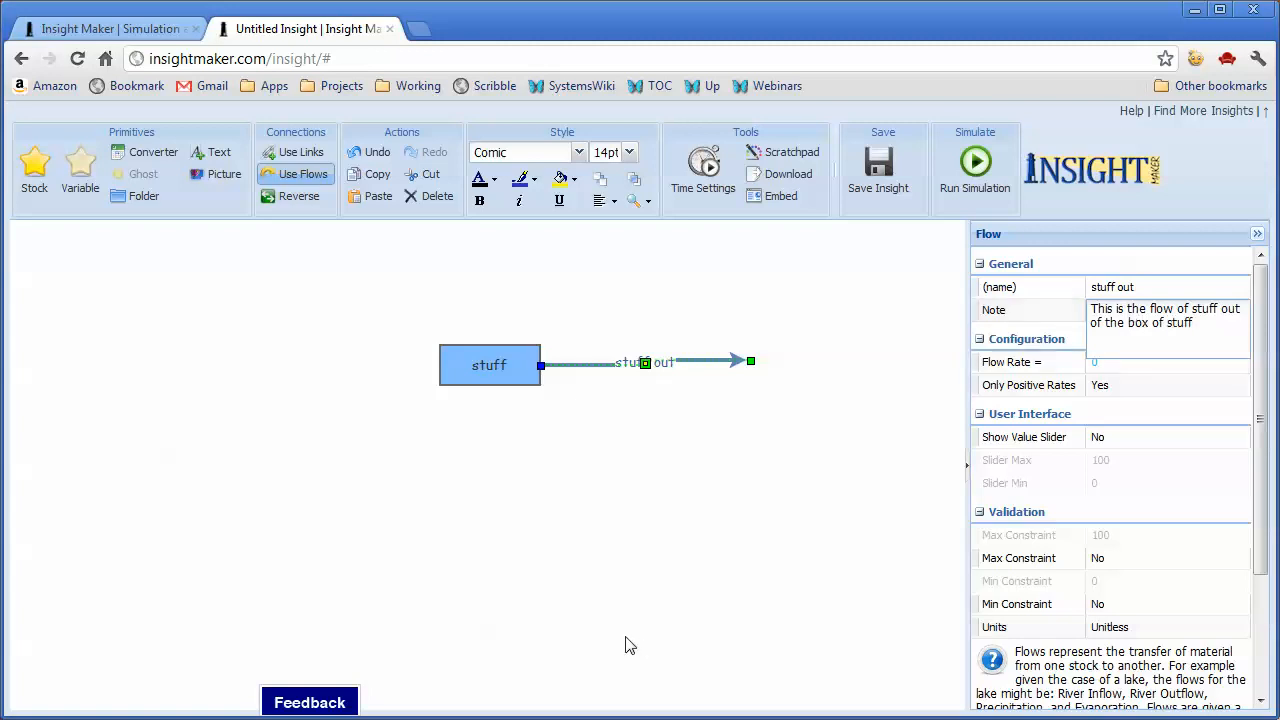
left_click(677, 551)
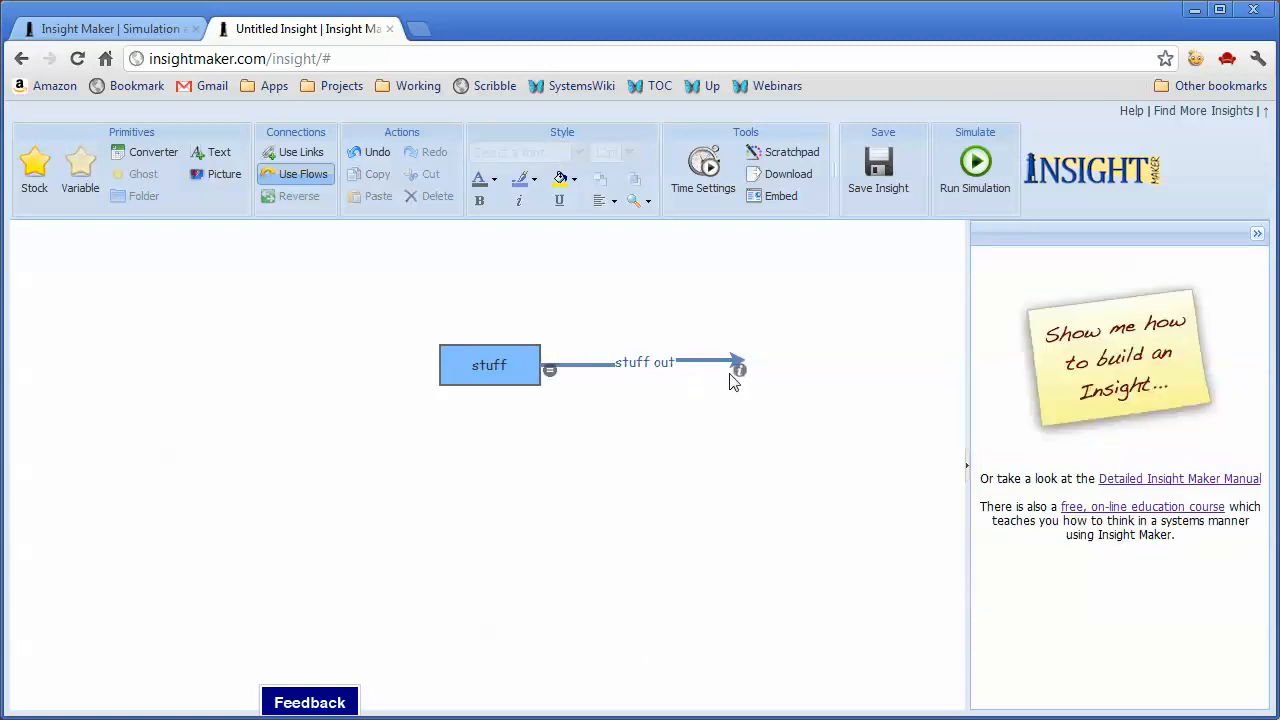
View and close the stuff out flow's note, and open its flow rate value for inspection.
mouse_move(739, 368)
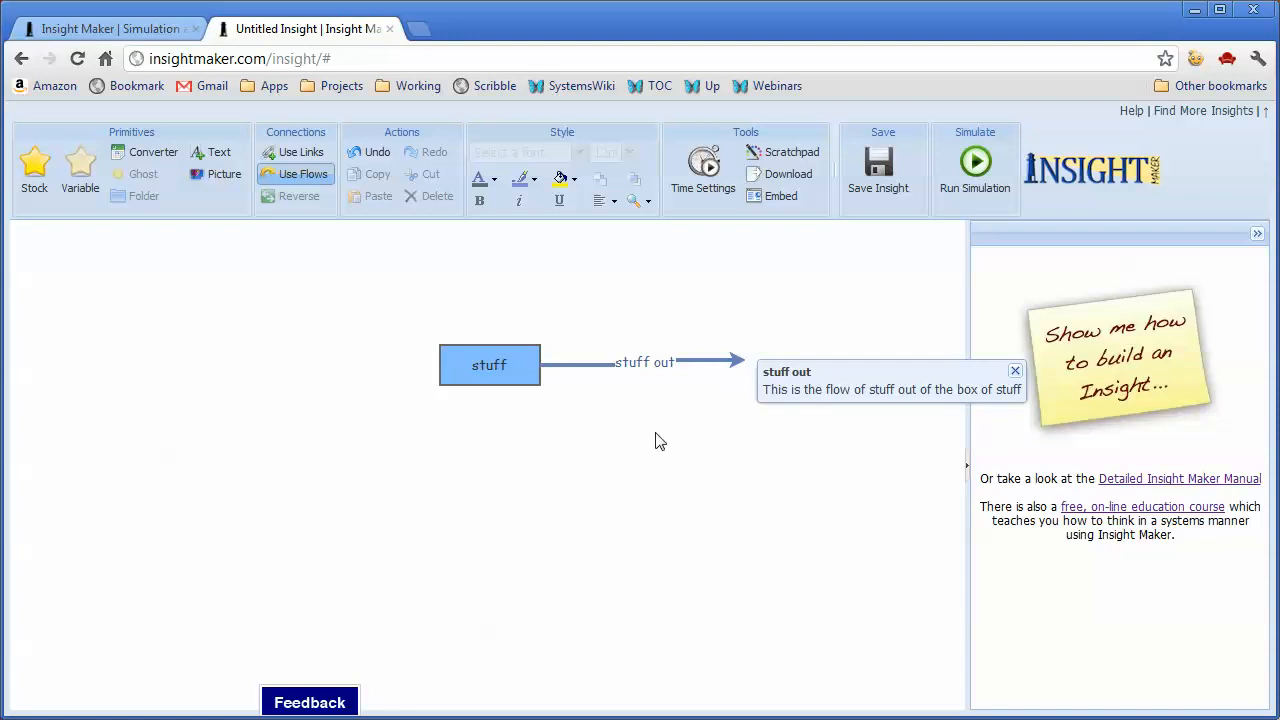
left_click(676, 362)
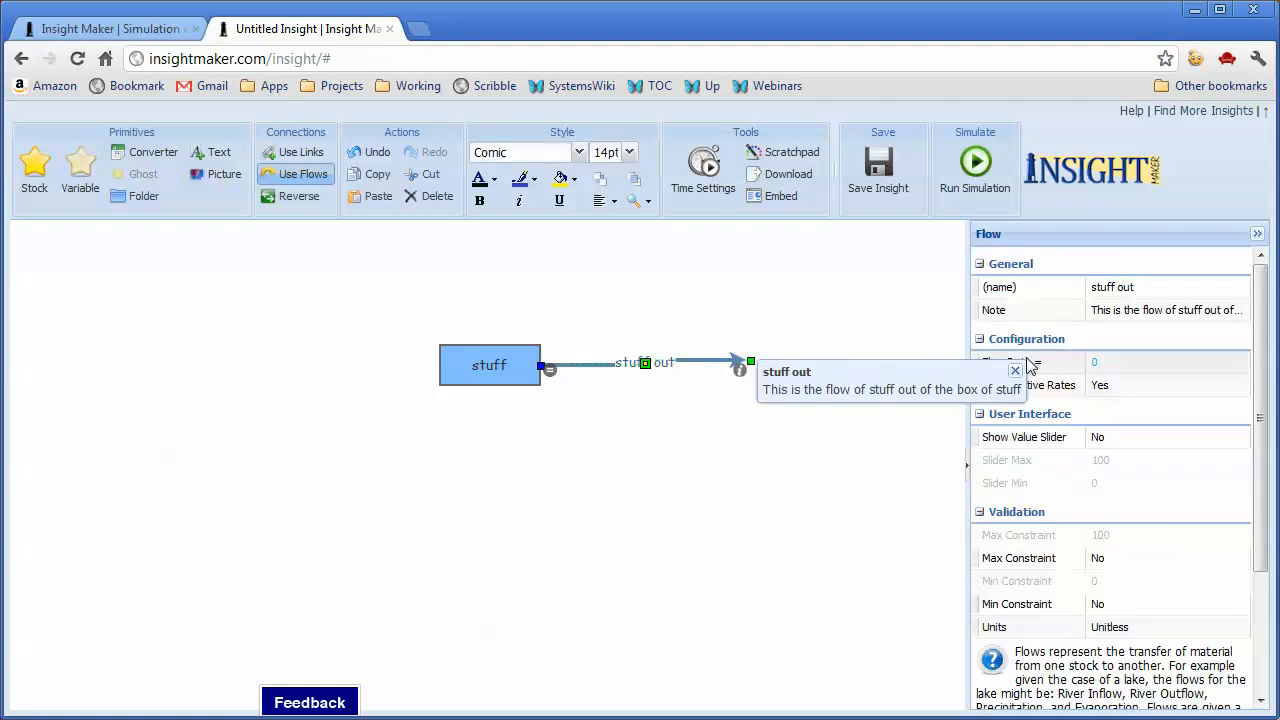
left_click(1118, 362)
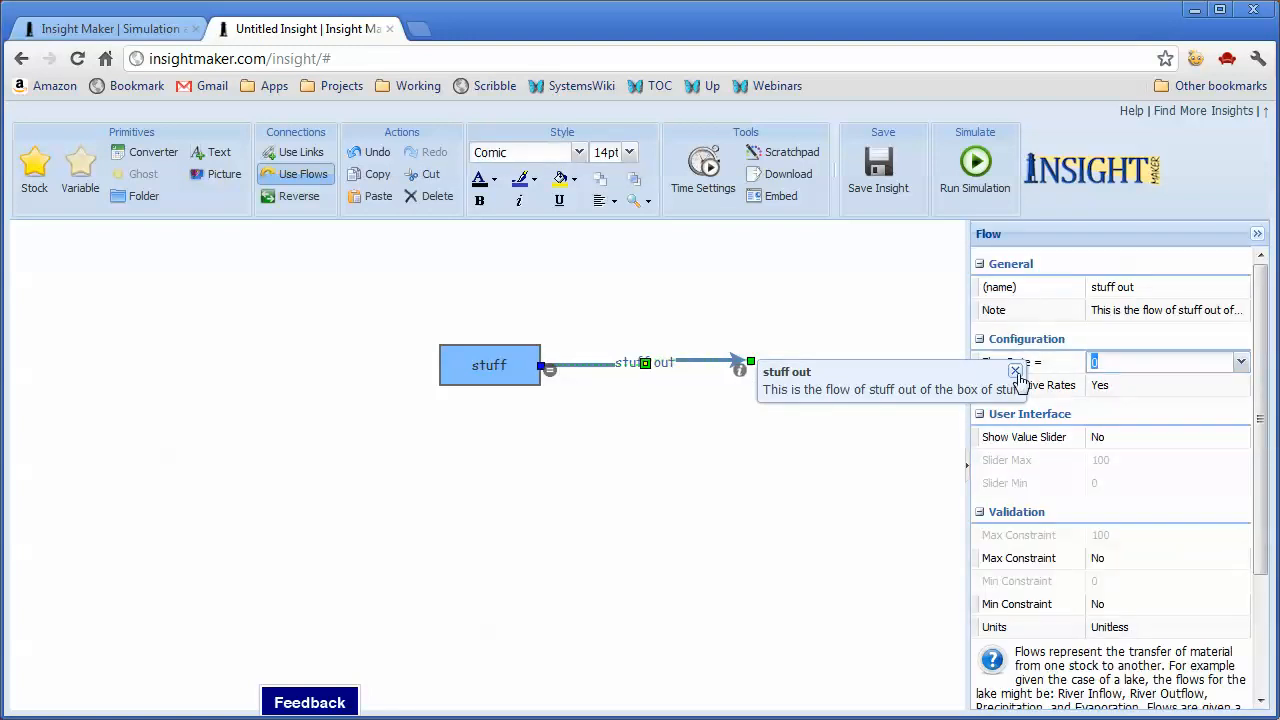
left_click(1016, 372)
left_click(1122, 366)
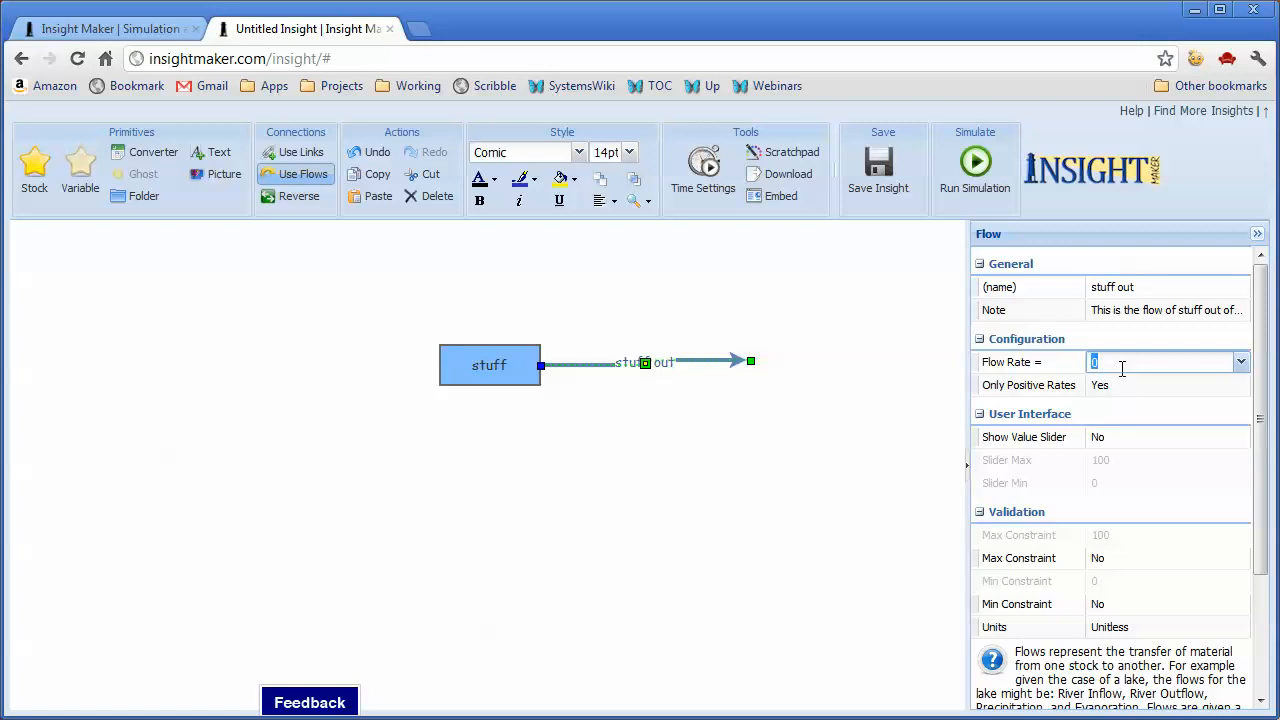
left_click(814, 511)
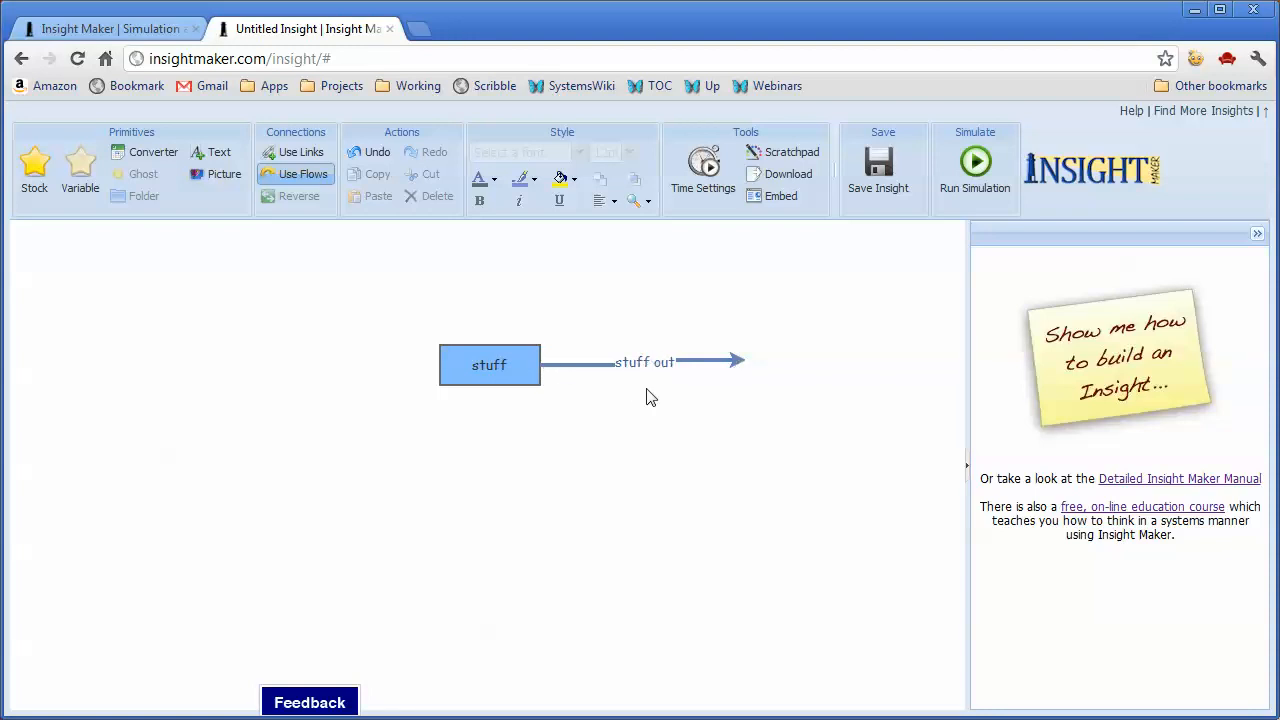
Set the simulation length to 10 and the time units to Minutes in the simulation time settings.
left_click(705, 165)
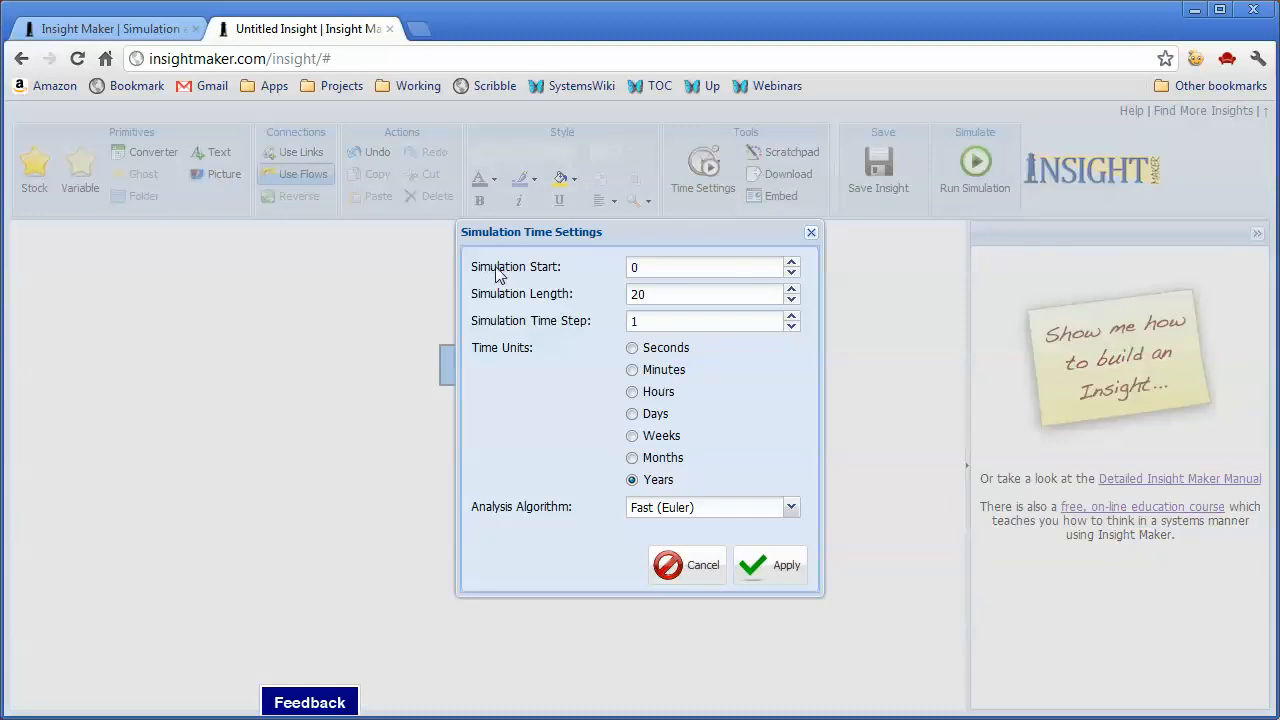
double_click(657, 293)
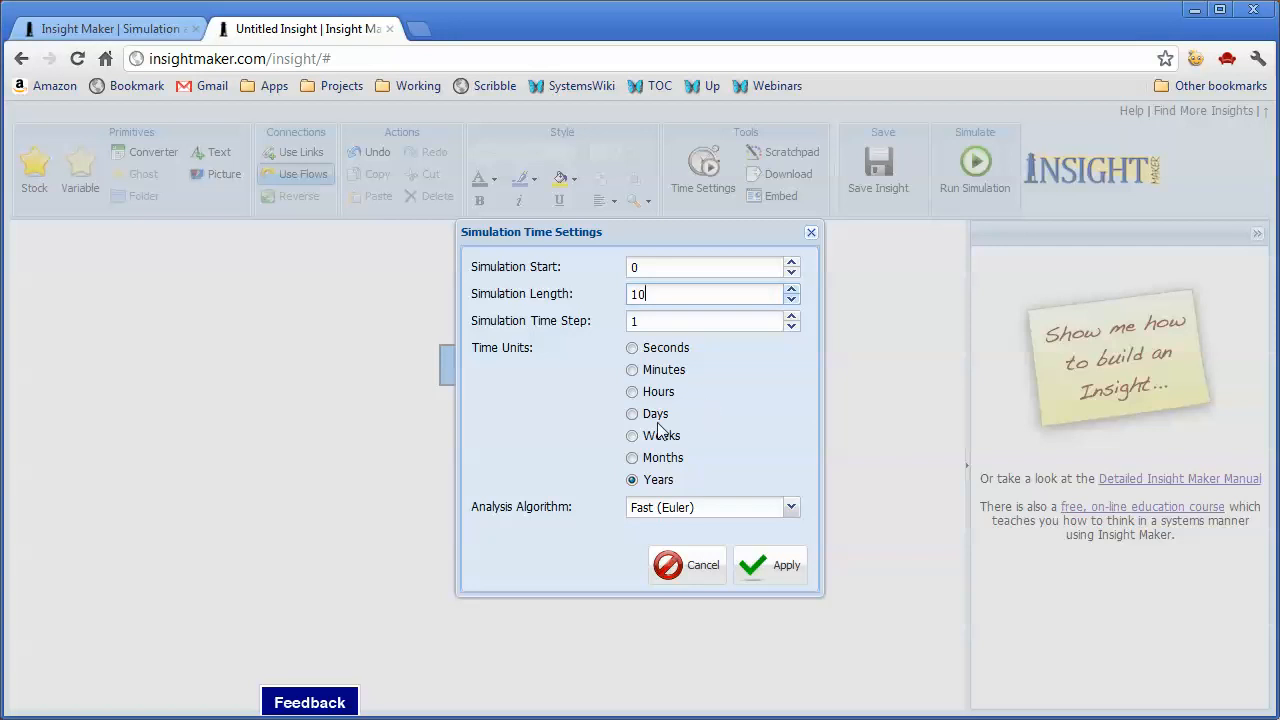
left_click(633, 370)
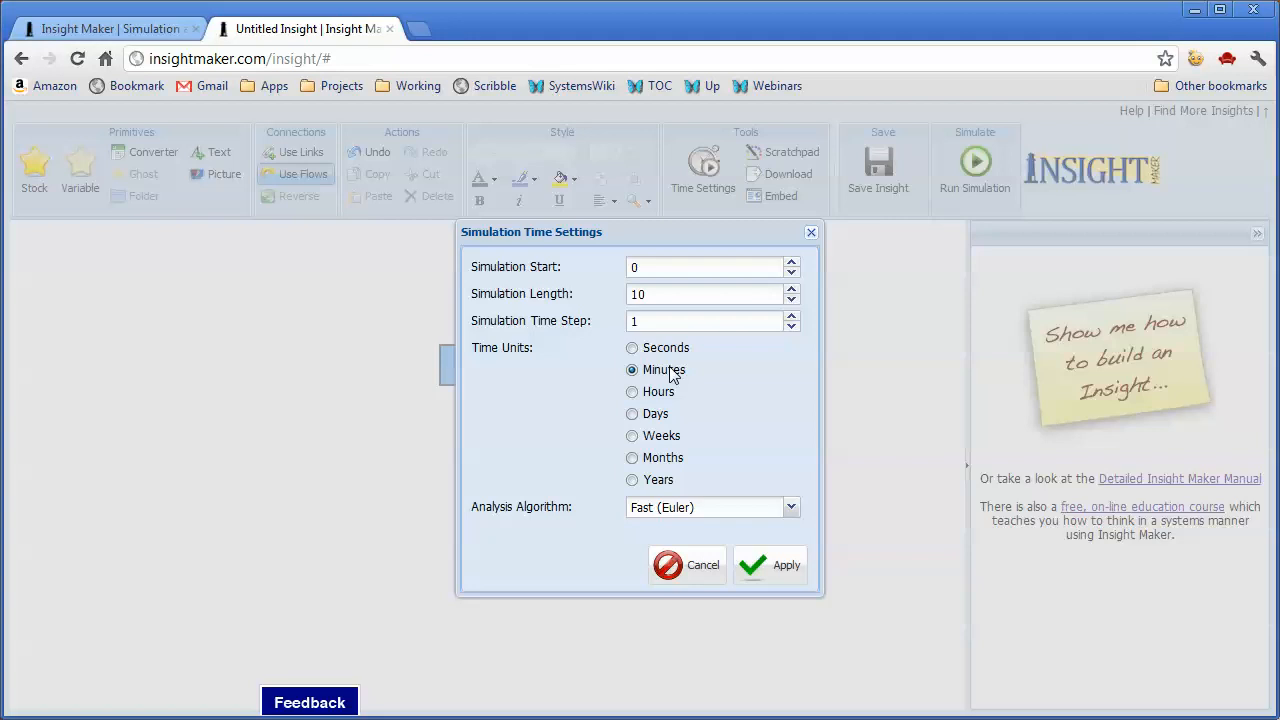
left_click(793, 572)
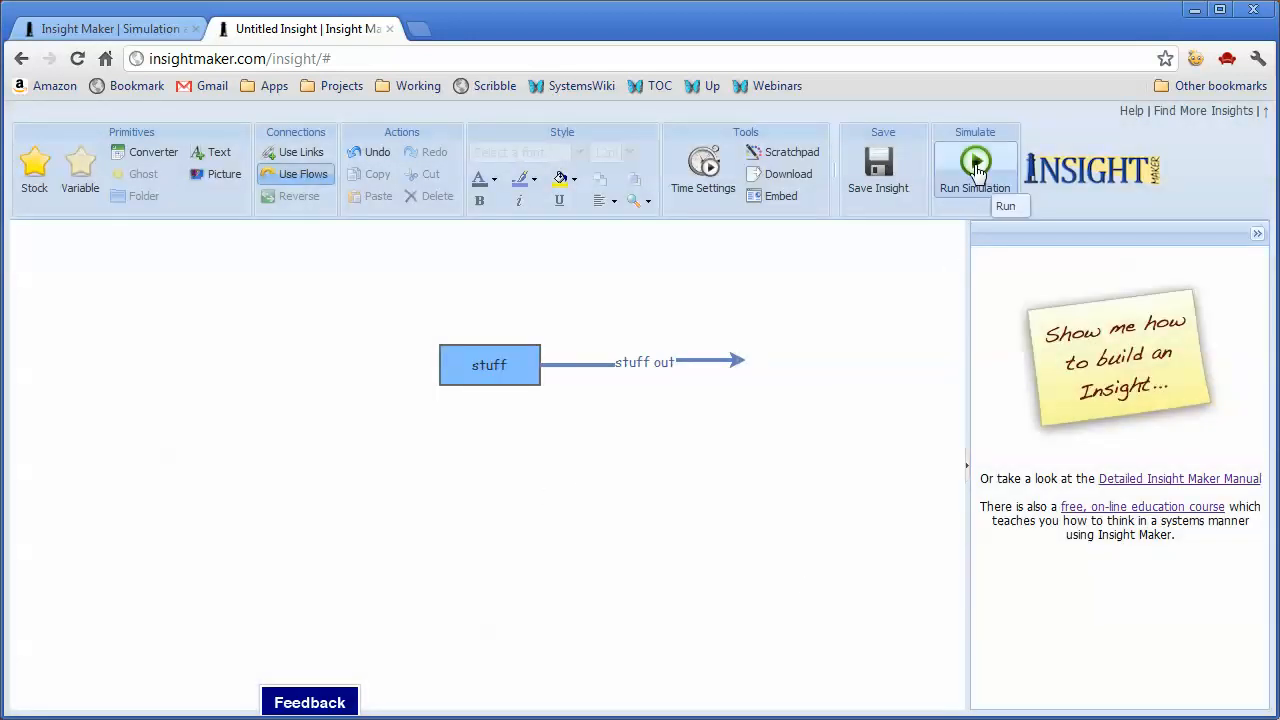
Run the simulation and examine the chart of the stuff stock over time, closing the results window when finished.
left_click(976, 168)
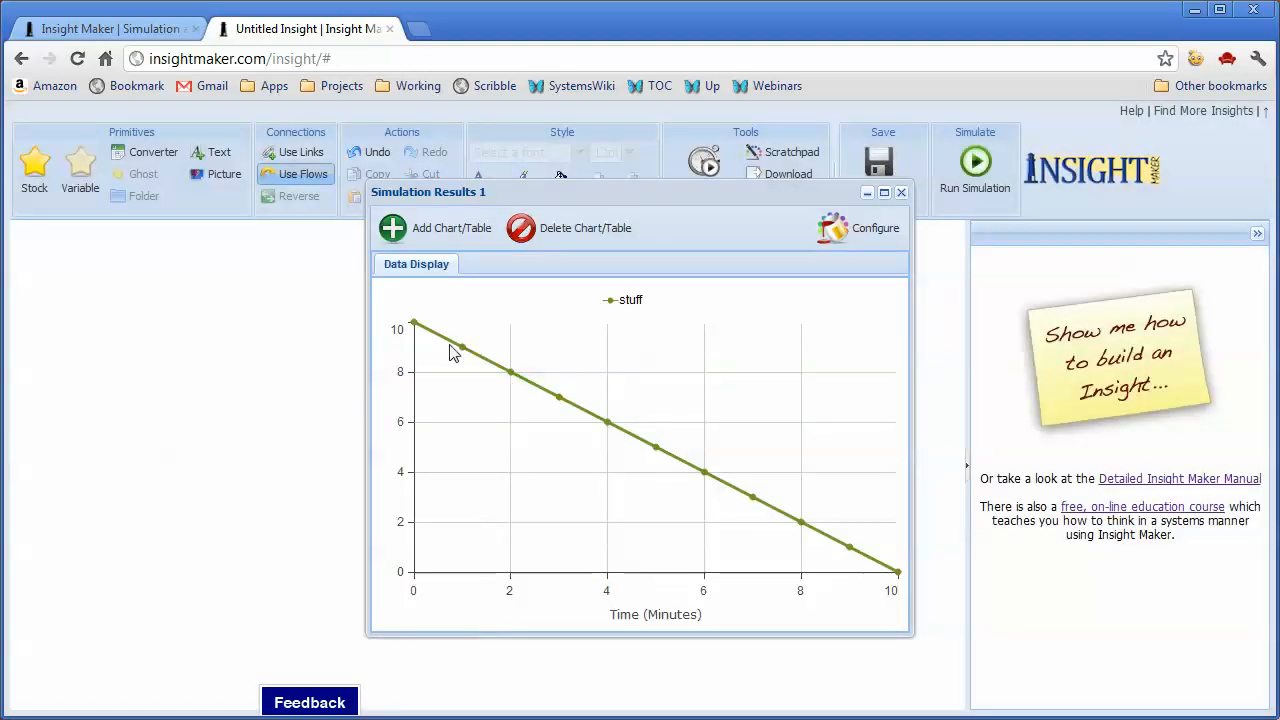
left_click_drag(676, 193, 610, 212)
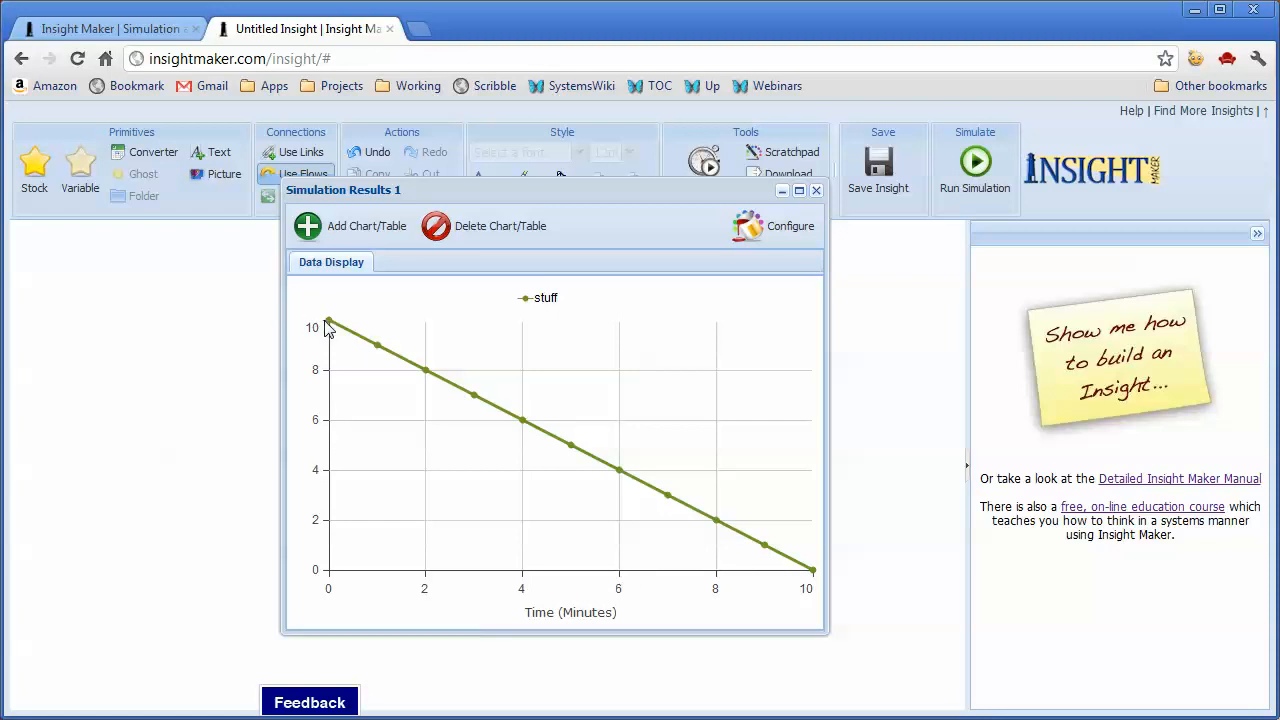
mouse_move(329, 325)
left_click_drag(663, 194, 644, 216)
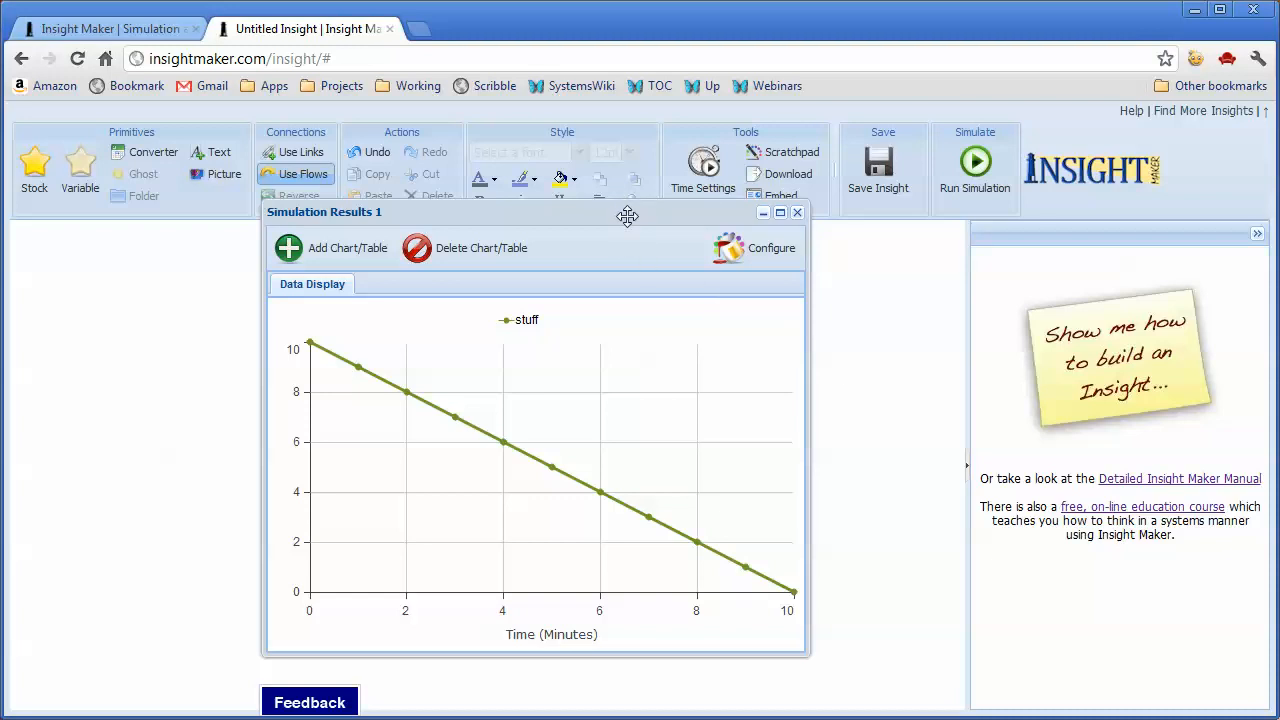
left_click(797, 215)
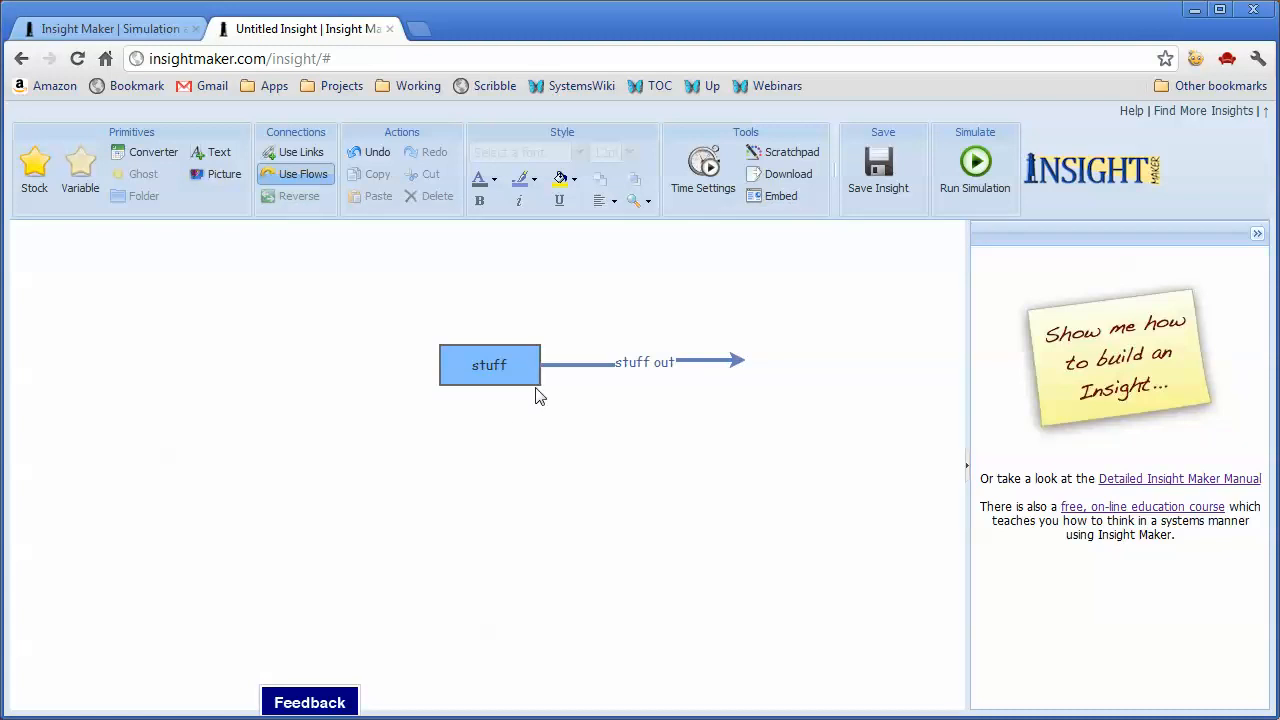
Select the stuff stock and run a Google image search for "box" in a new browser tab.
mouse_move(527, 377)
left_click(530, 373)
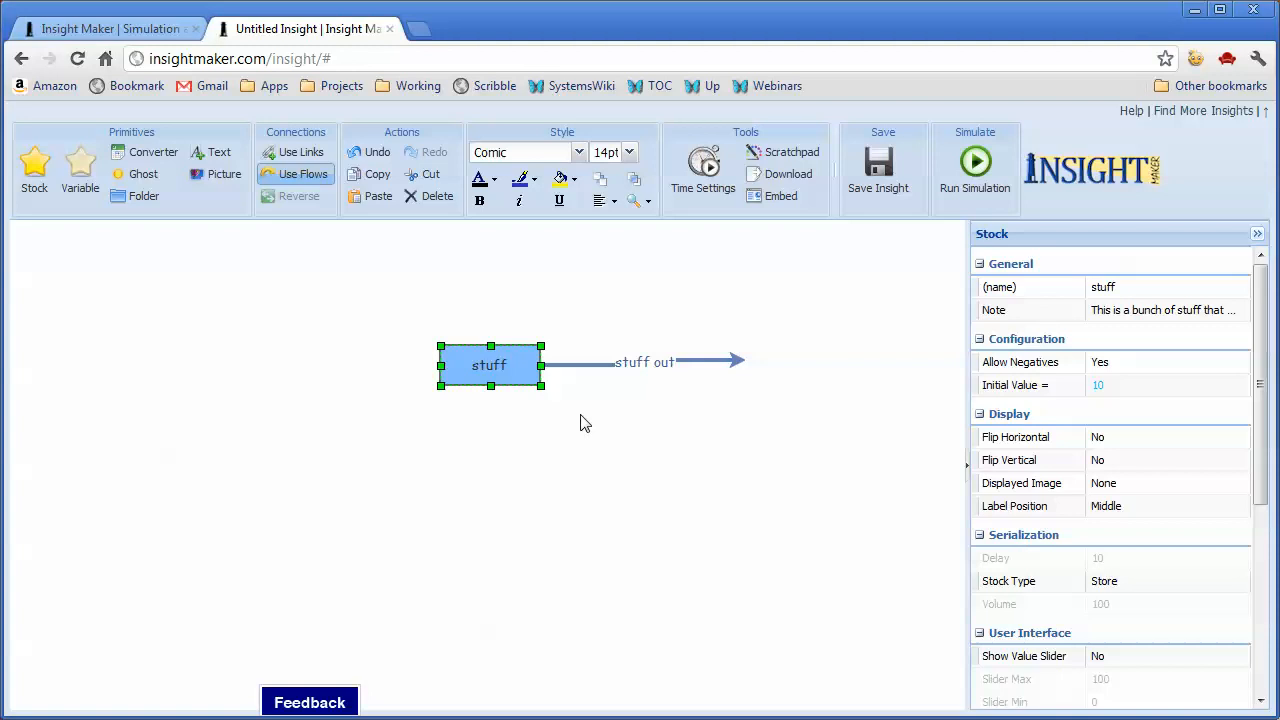
left_click(421, 29)
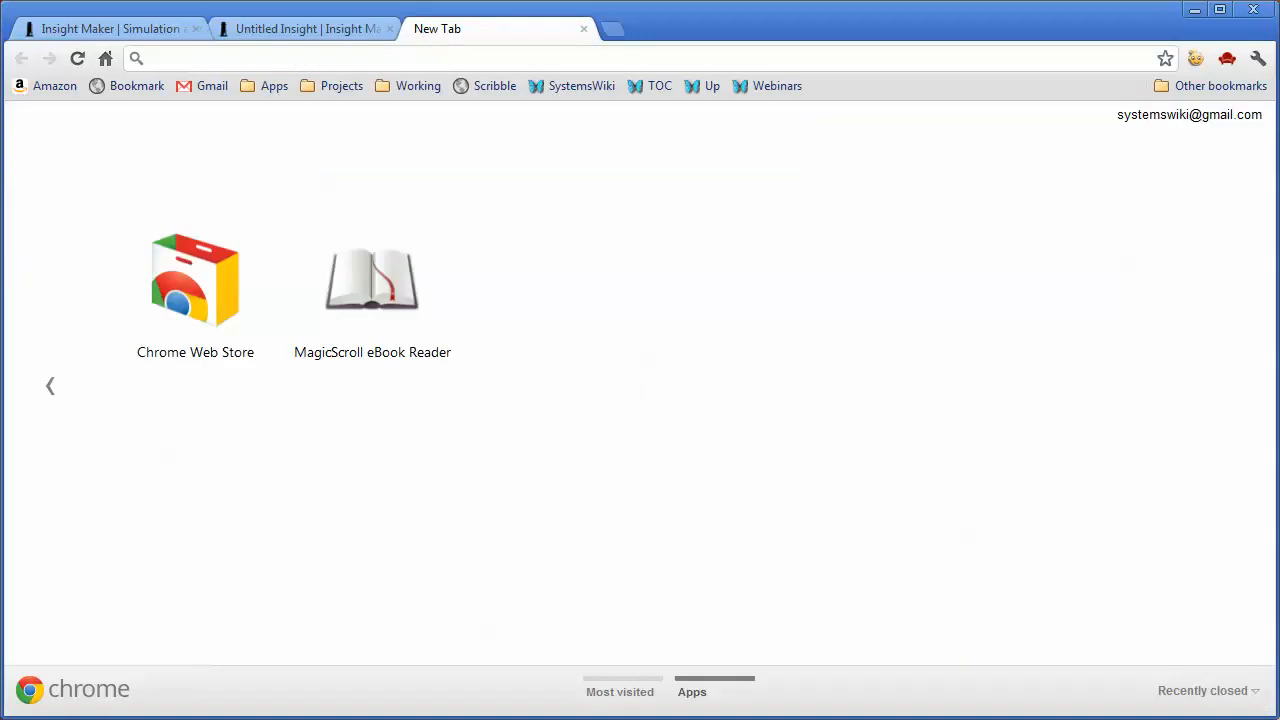
type("box")
key("Return")
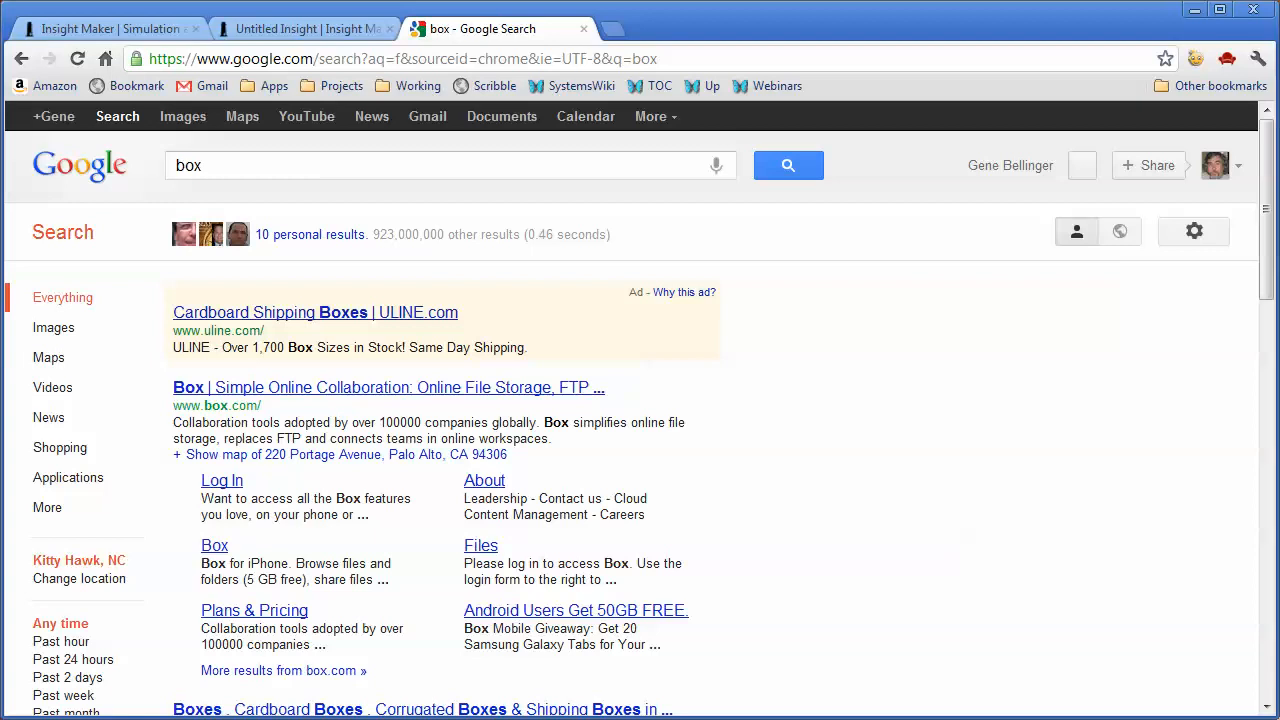
left_click(40, 329)
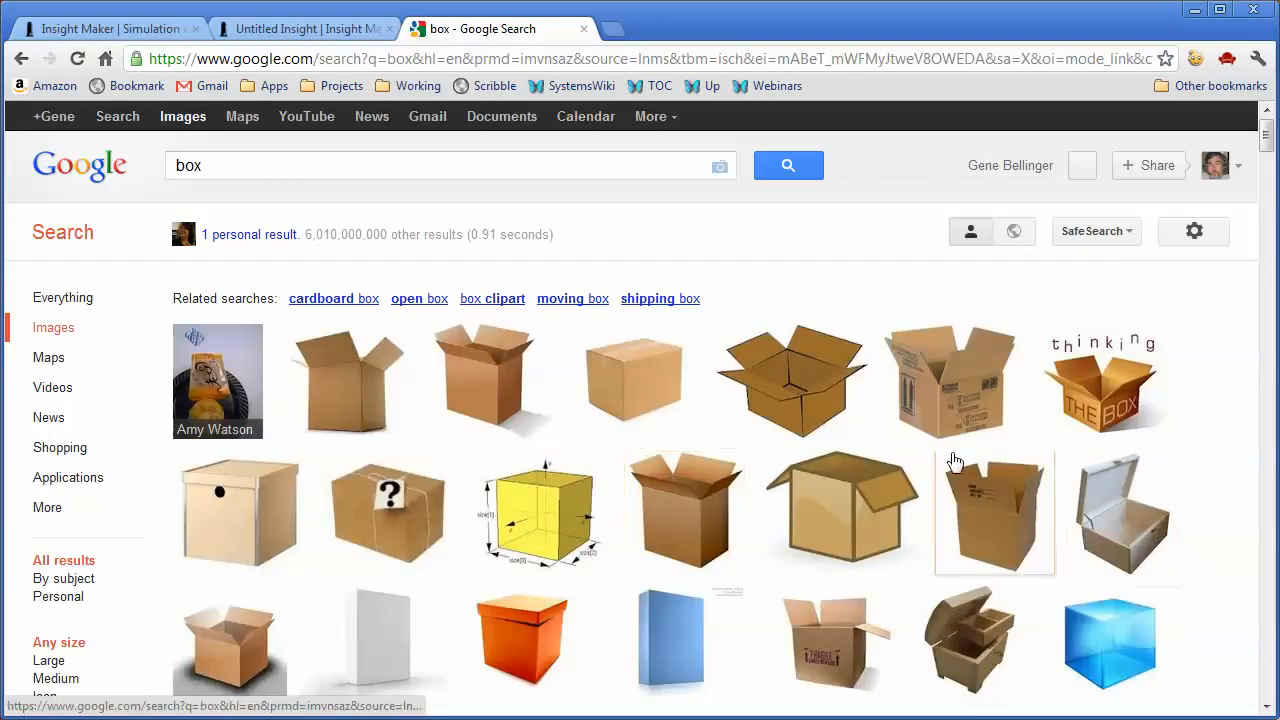
right_click(796, 386)
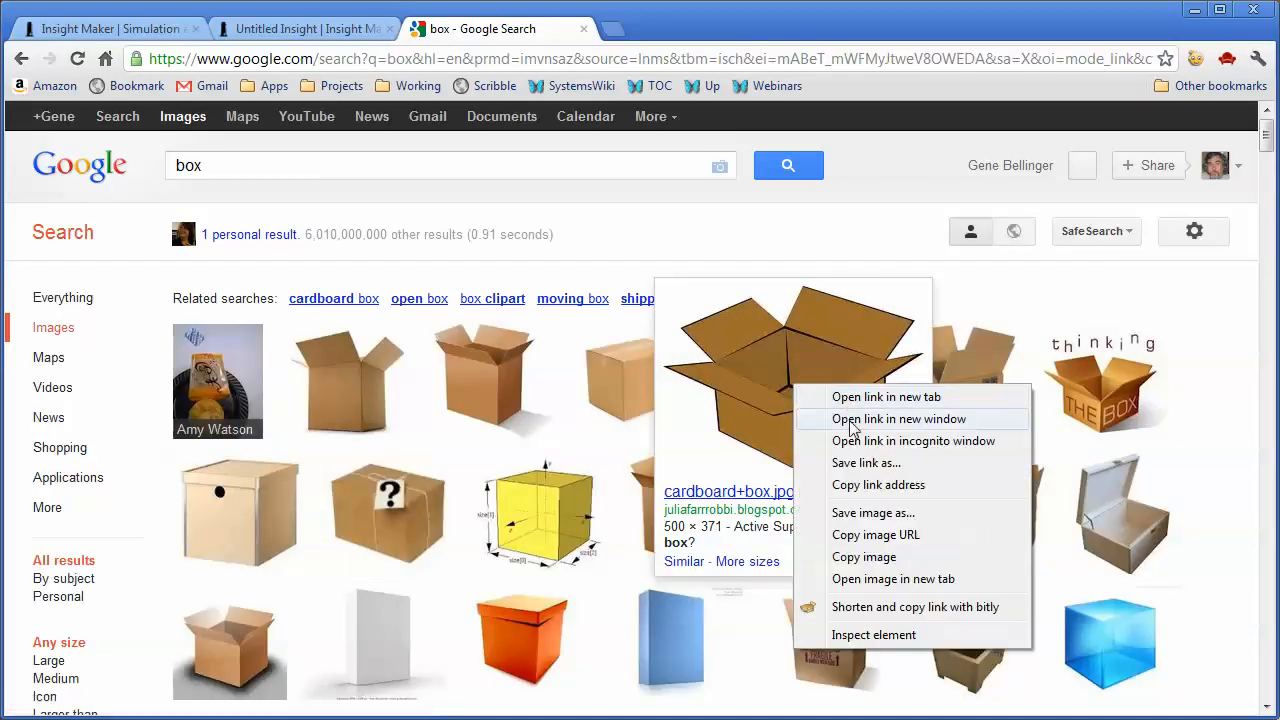
left_click(884, 248)
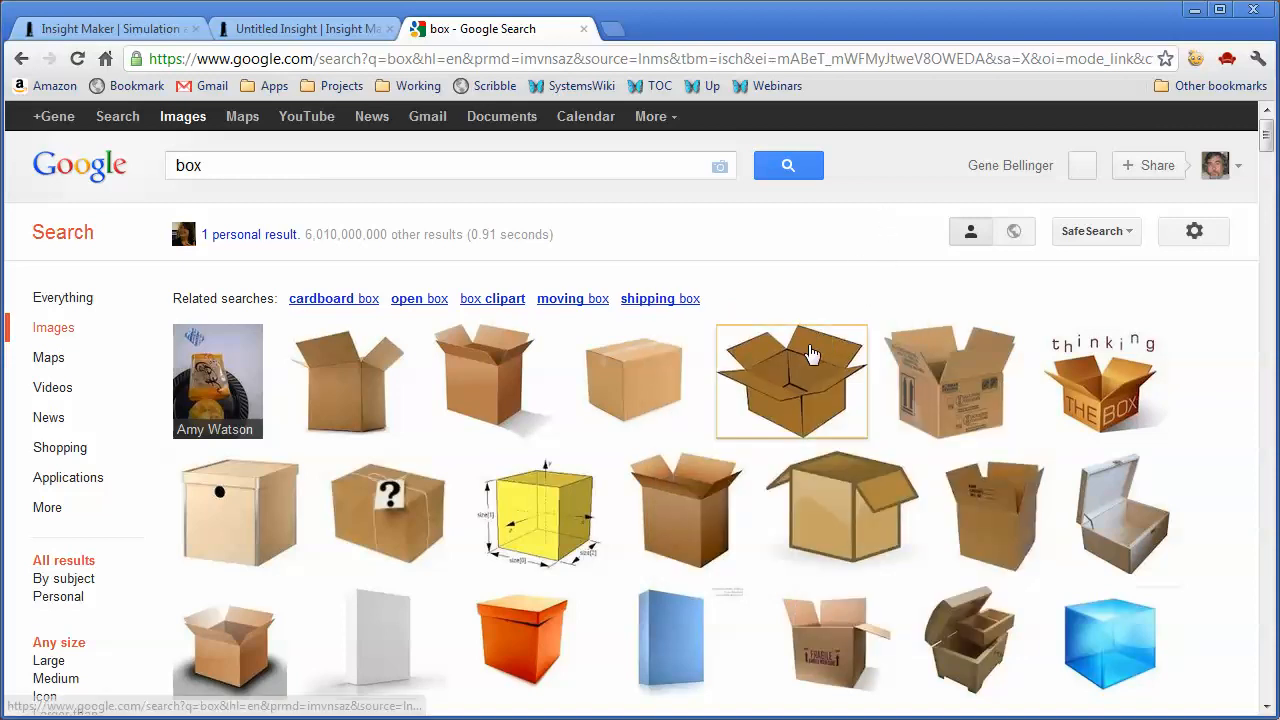
right_click(825, 356)
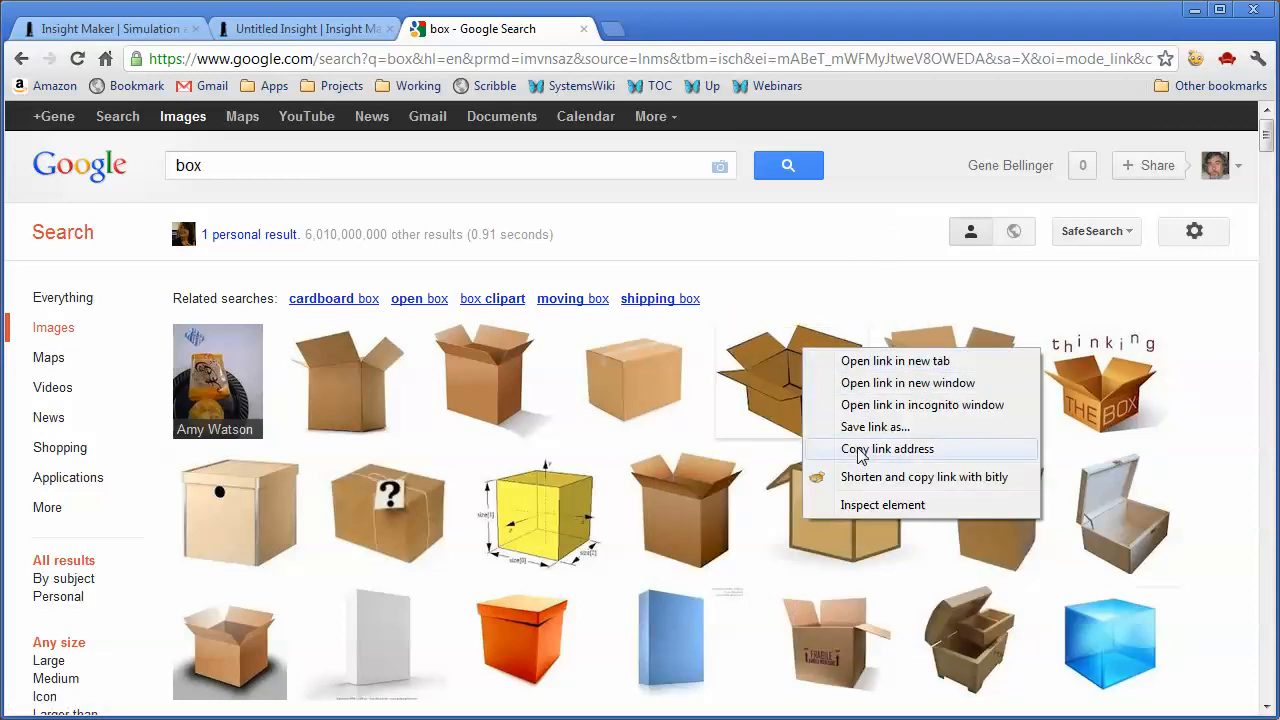
left_click(899, 240)
Open the search result for the open cardboard box (cardboard+box.jpg) in a new browser tab and copy its image URL.
mouse_move(799, 392)
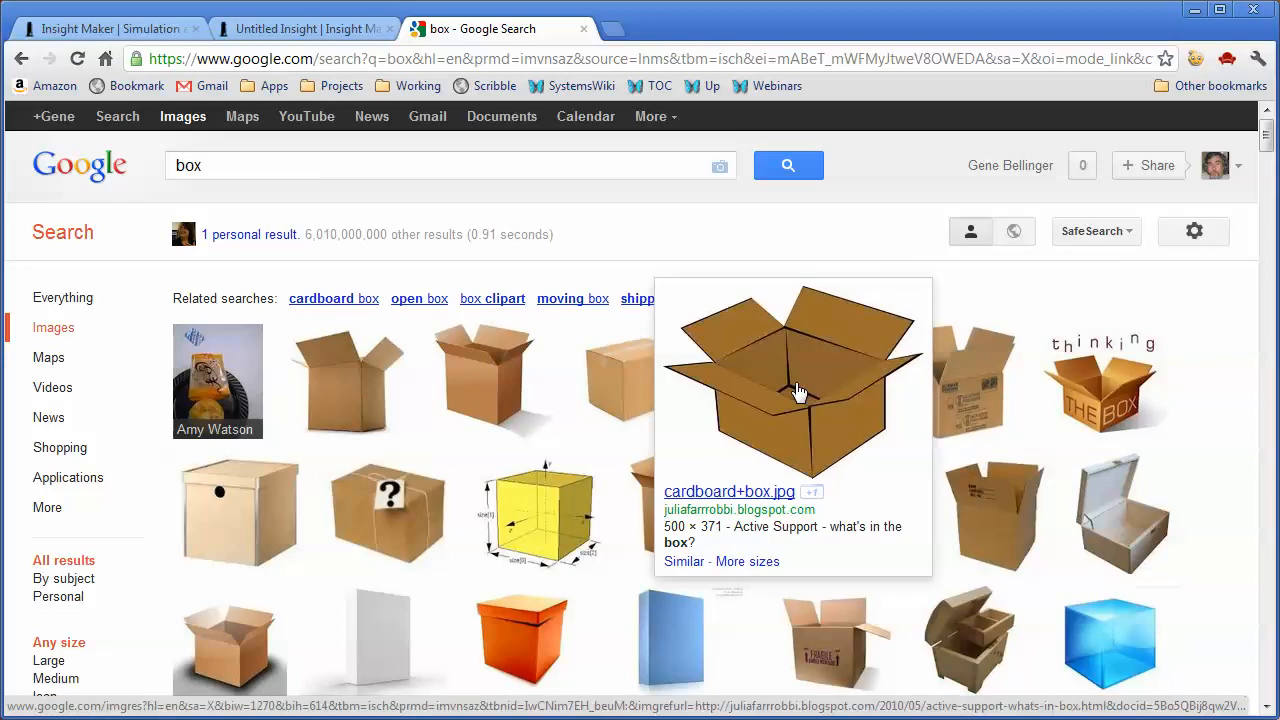
right_click(799, 392)
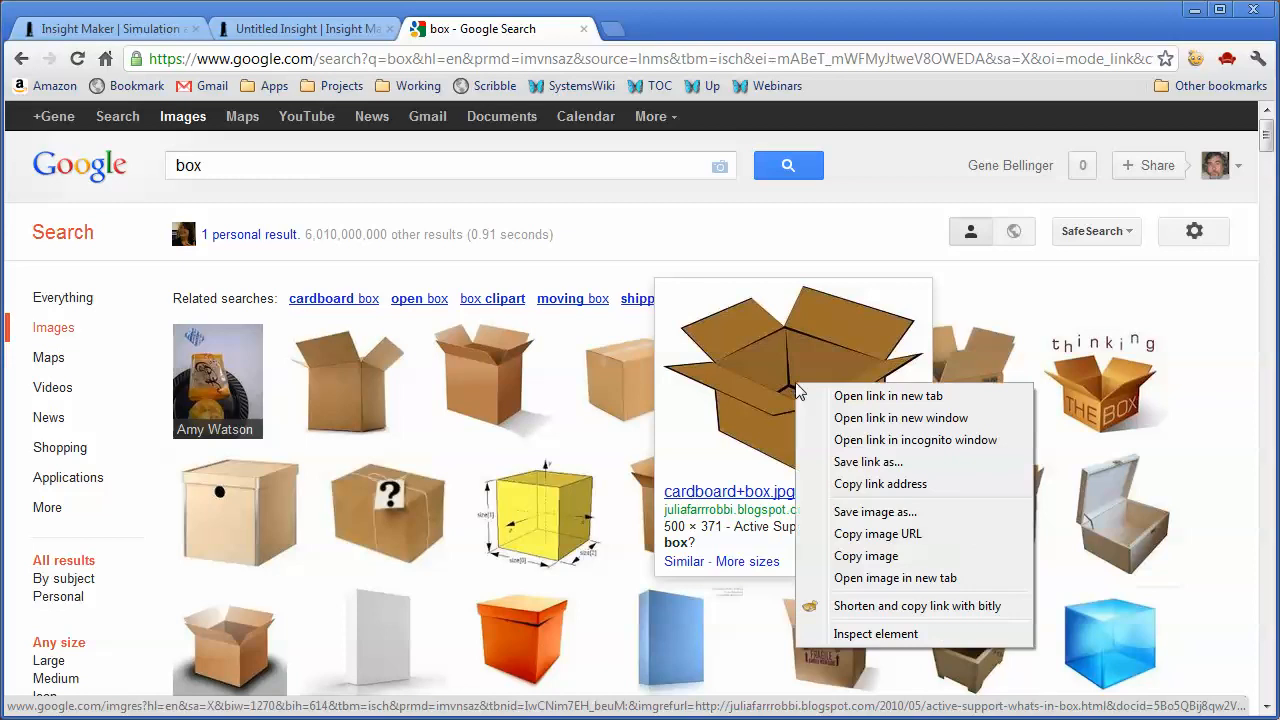
left_click(879, 396)
left_click(730, 30)
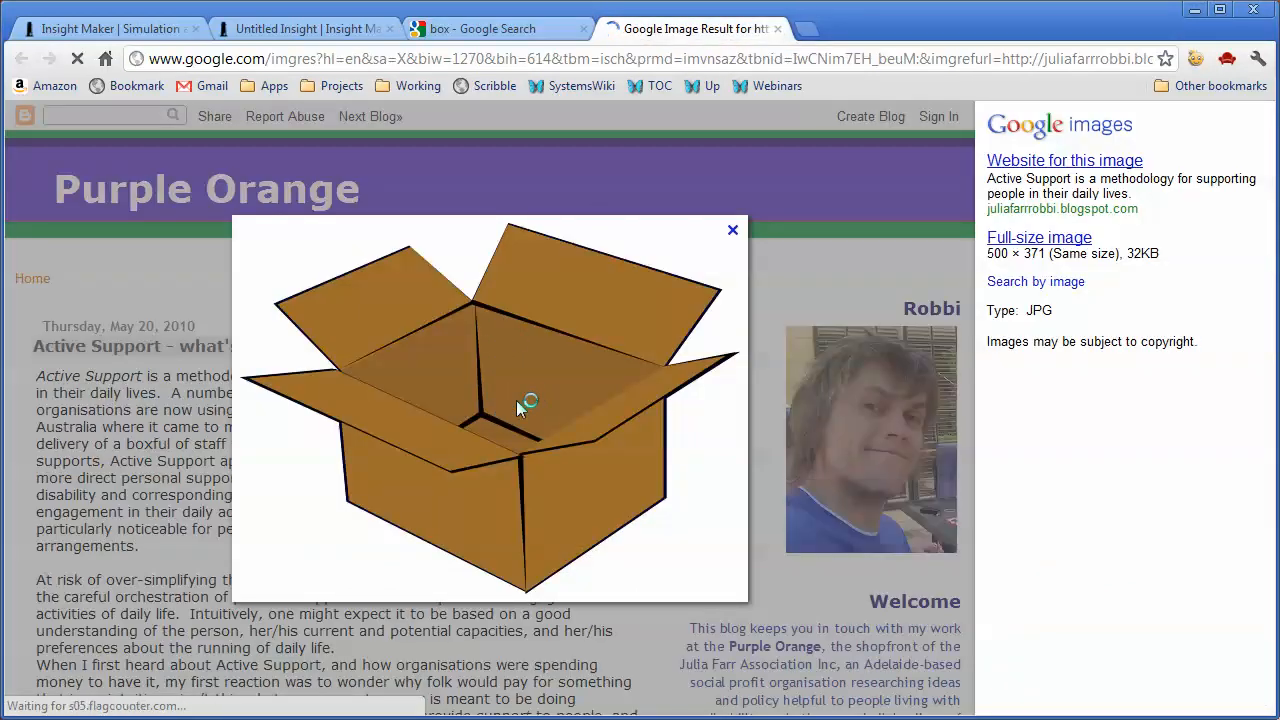
right_click(542, 418)
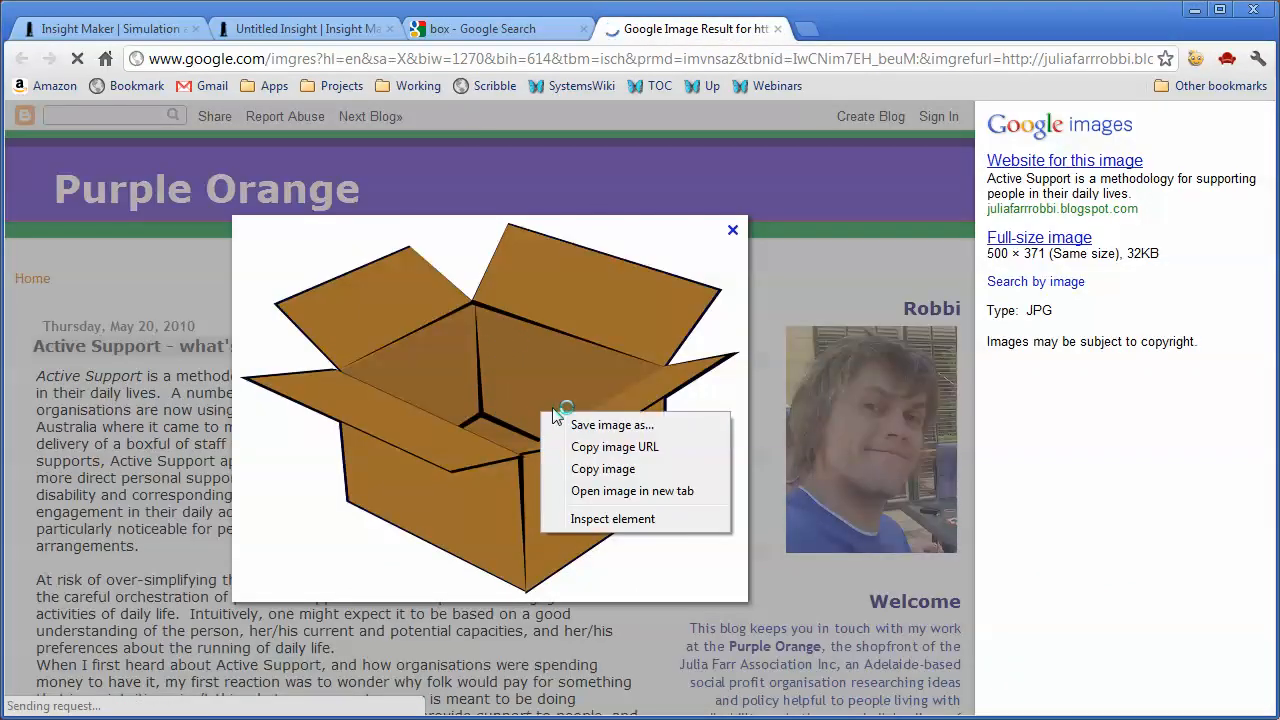
left_click(620, 447)
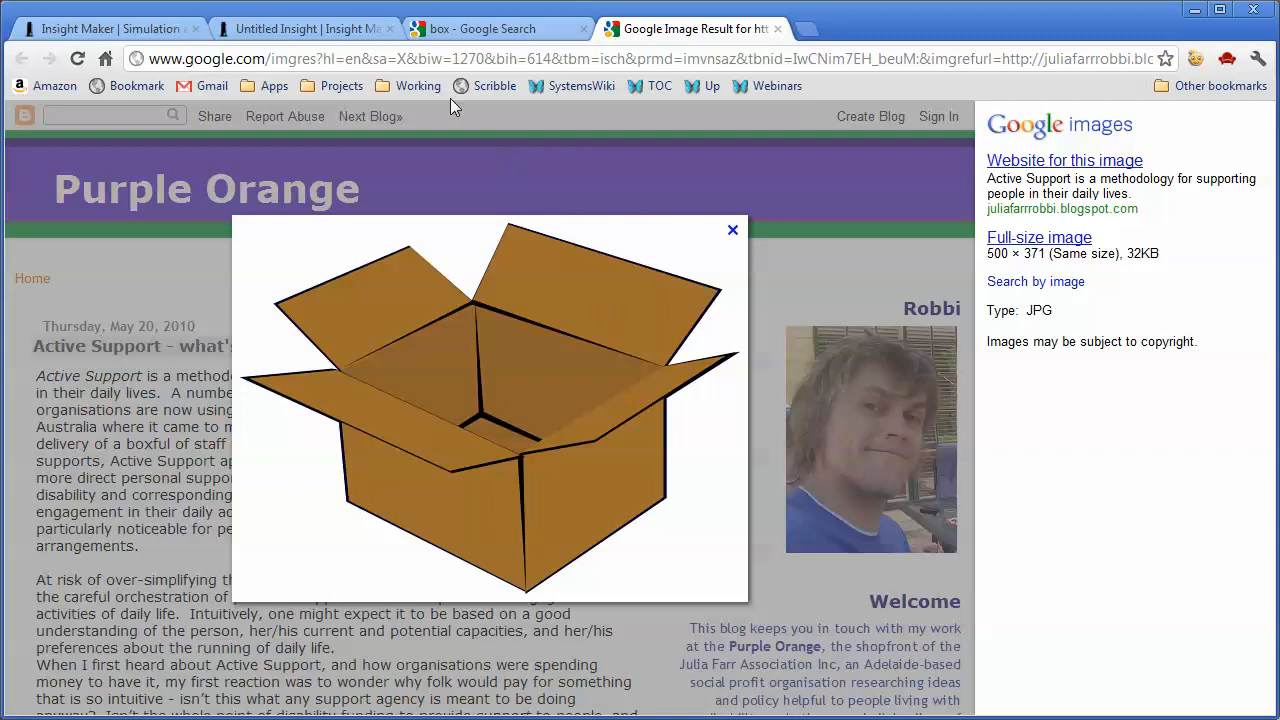
Return to the insight and set the stuff stock's displayed image to the copied cardboard box image URL.
left_click(305, 28)
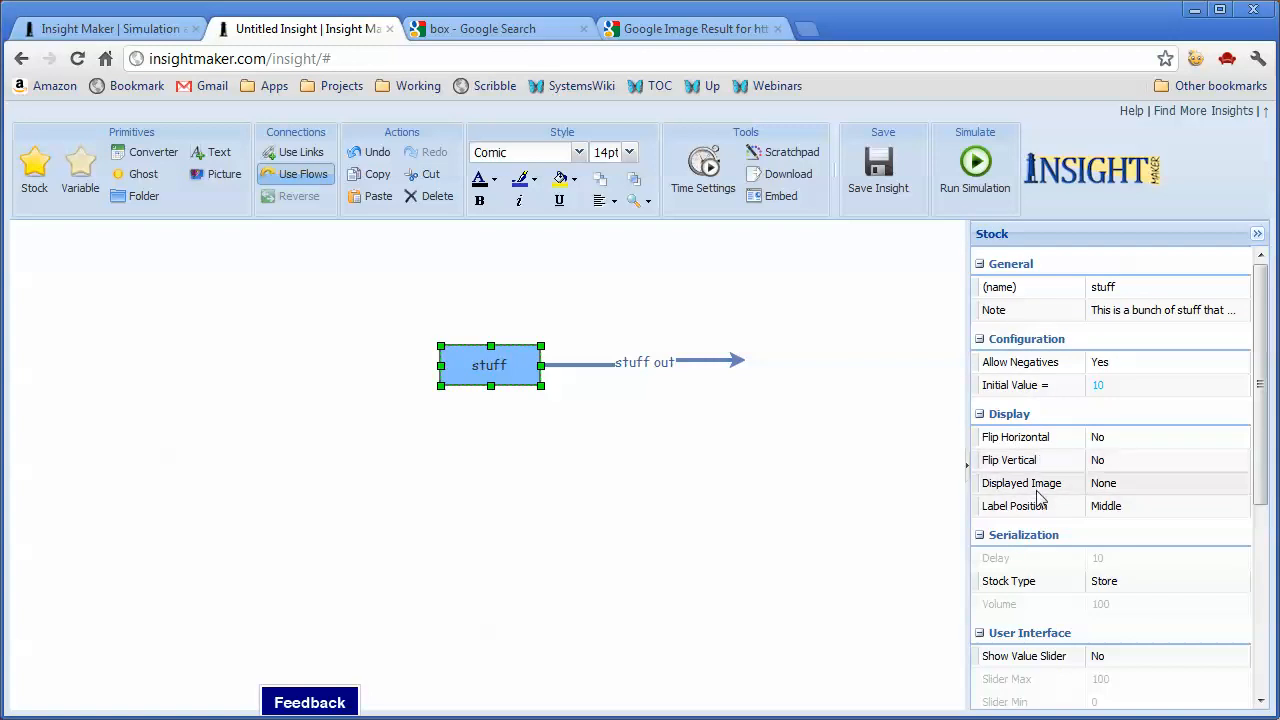
left_click(1122, 488)
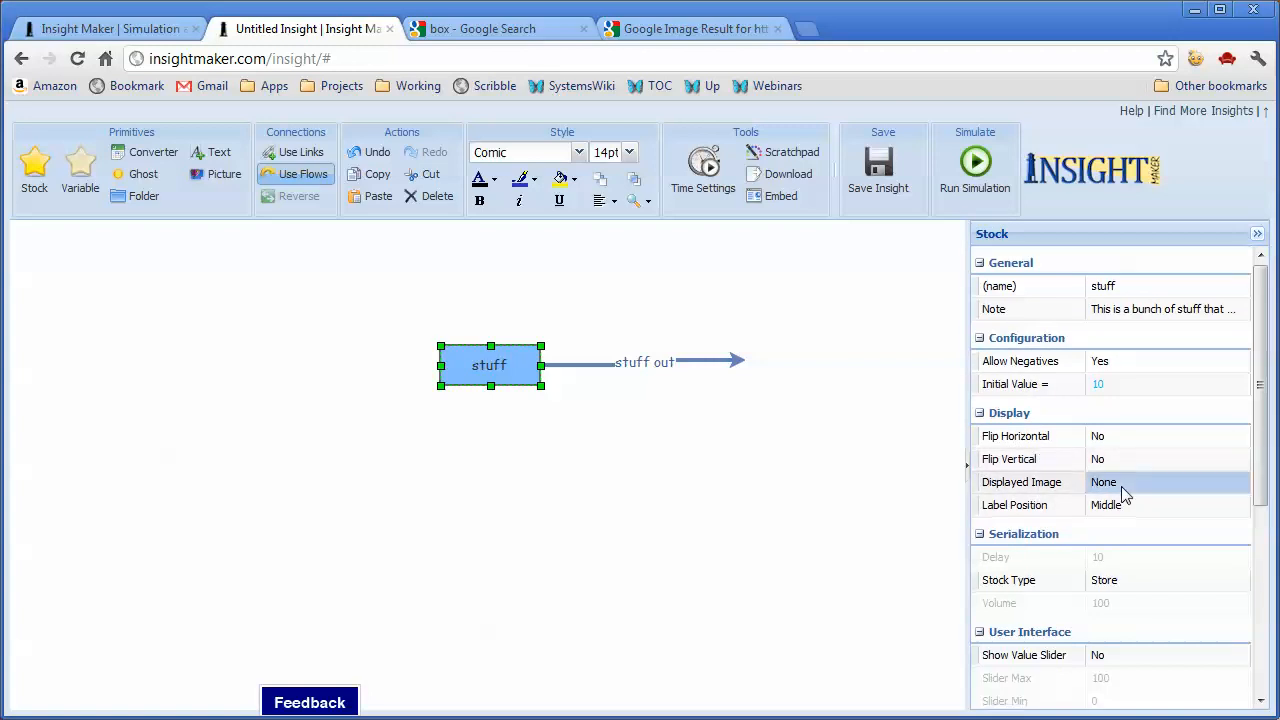
left_click(1241, 482)
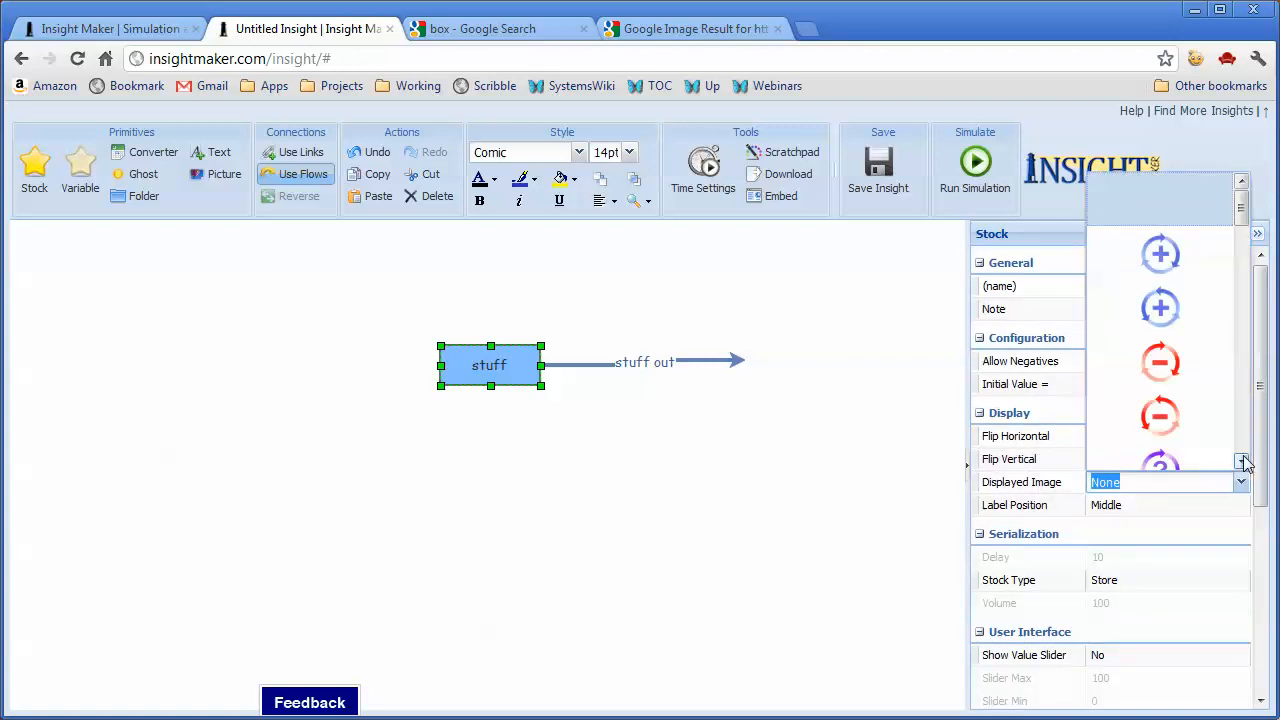
left_click(1243, 461)
left_click(1243, 461)
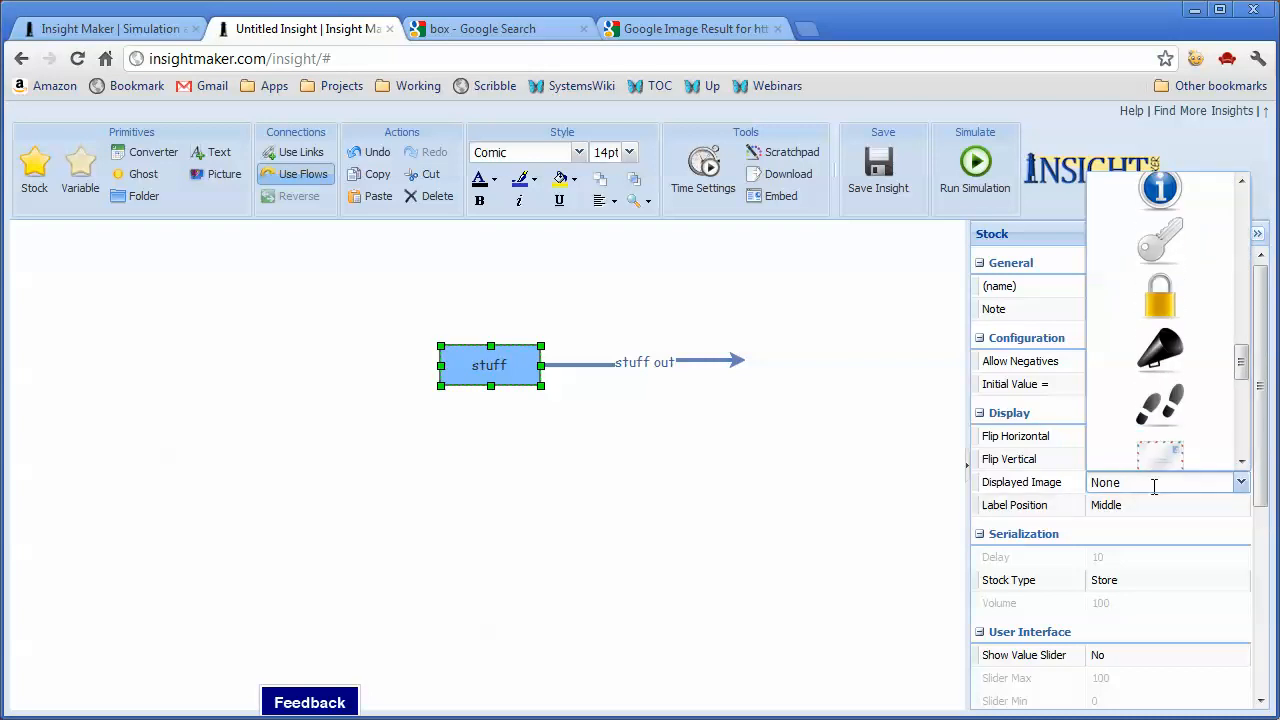
left_click_drag(1154, 487, 1073, 491)
key("ctrl+v")
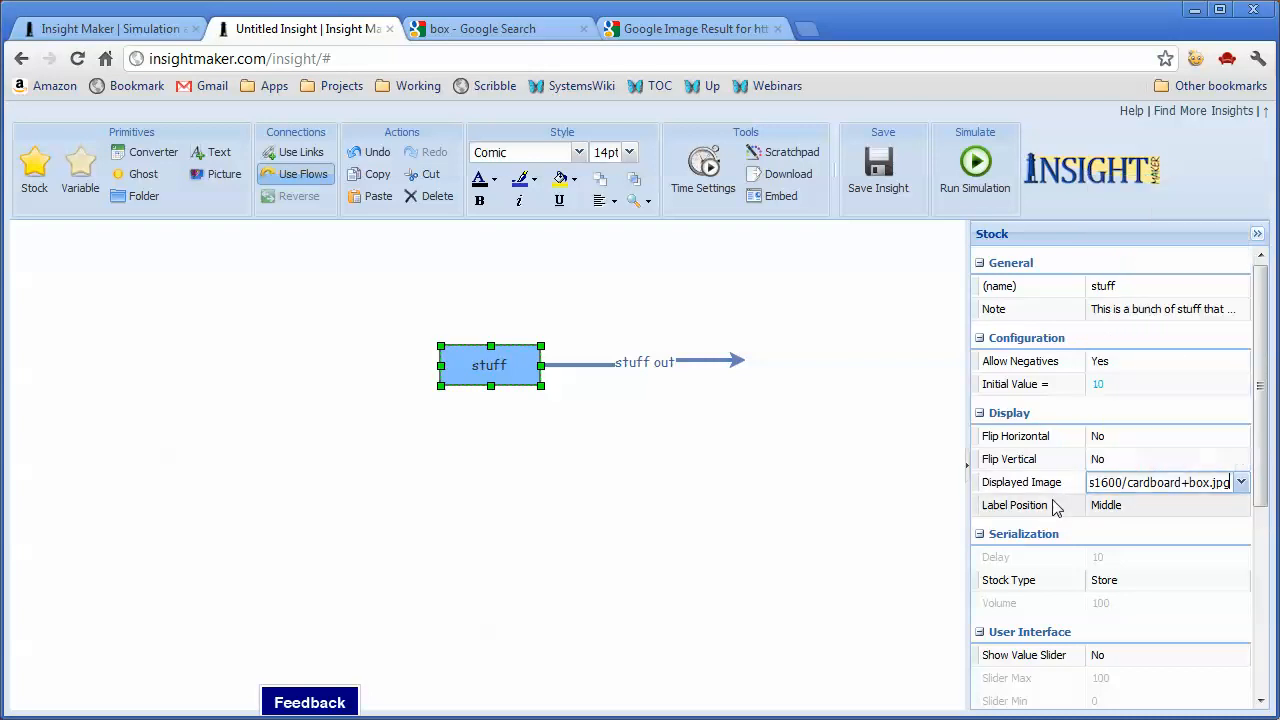
left_click(897, 468)
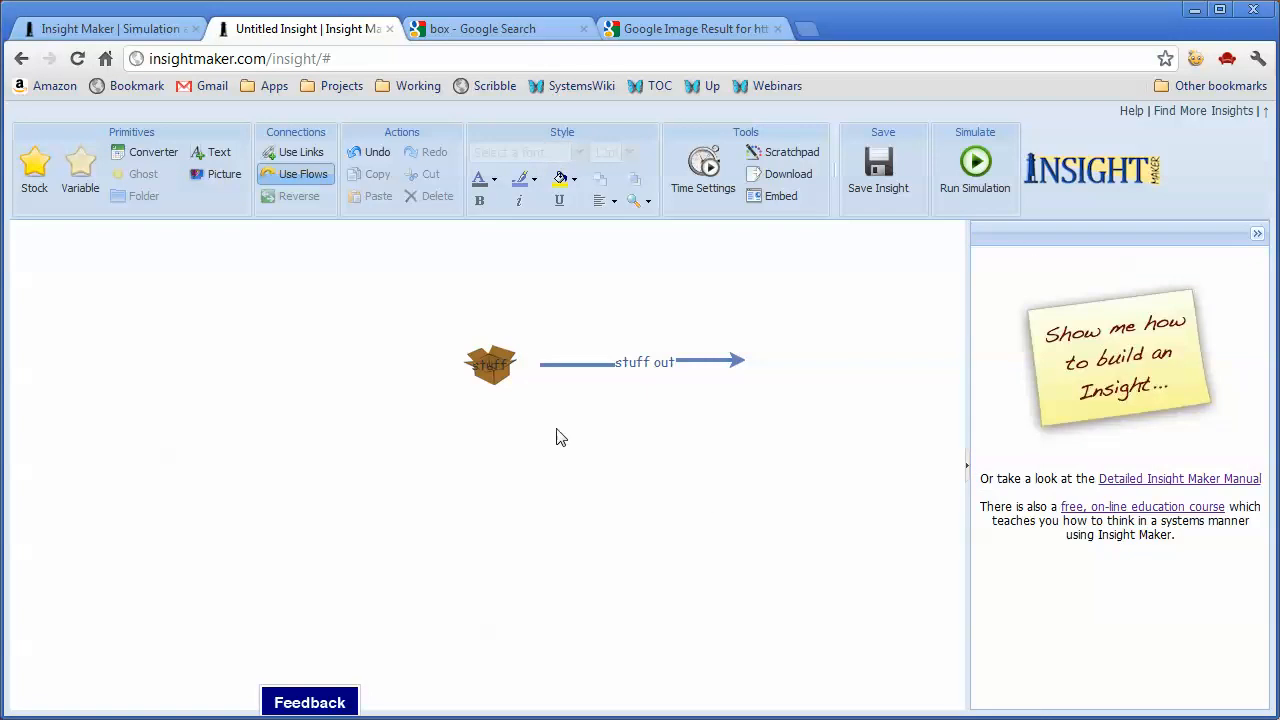
Enlarge the stuff stock's box picture on the canvas, extending it sideways and downward to over twice its height.
left_click(490, 368)
left_click_drag(440, 386, 401, 431)
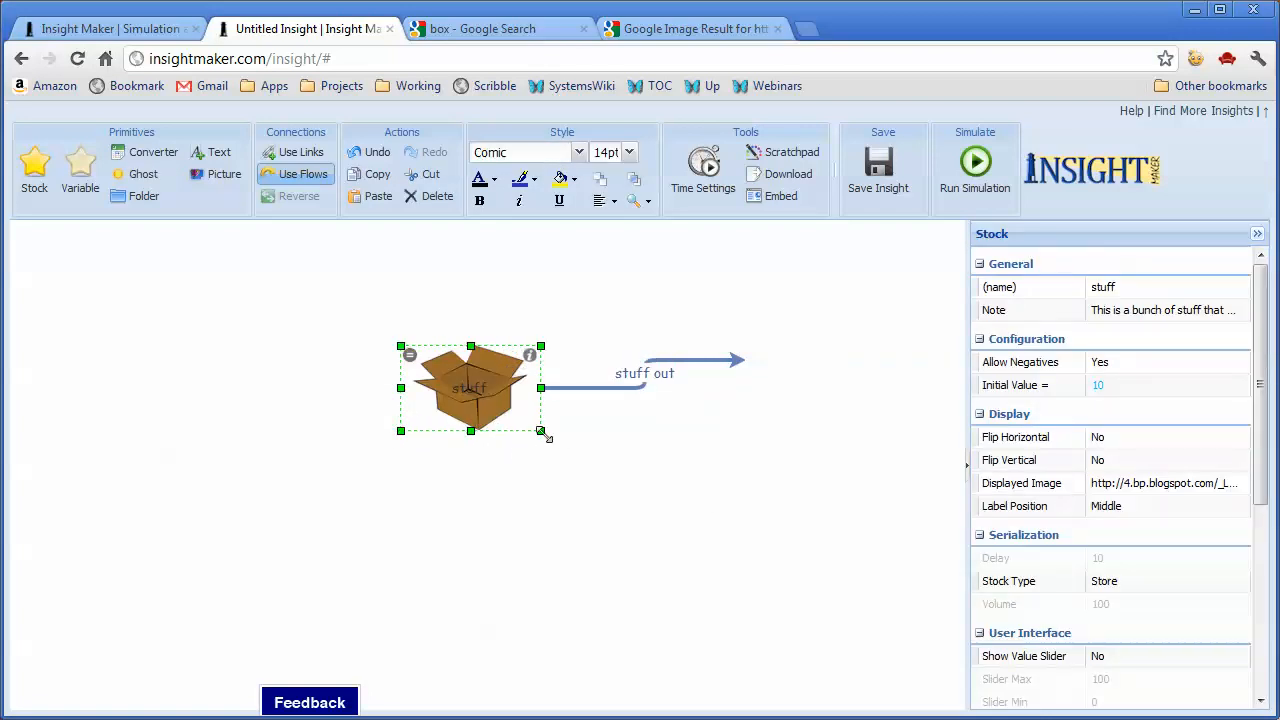
left_click_drag(541, 431, 542, 451)
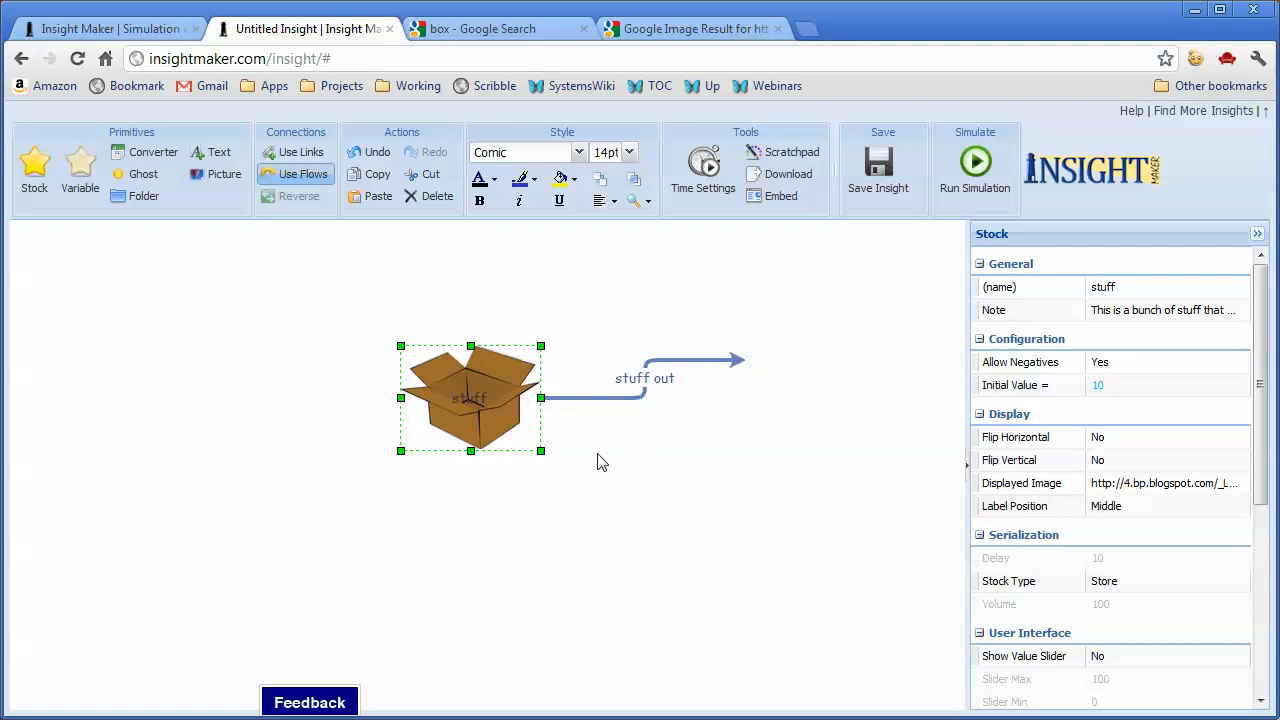
Set the stuff stock's label position to Bottom and deselect the stock.
mouse_move(490, 410)
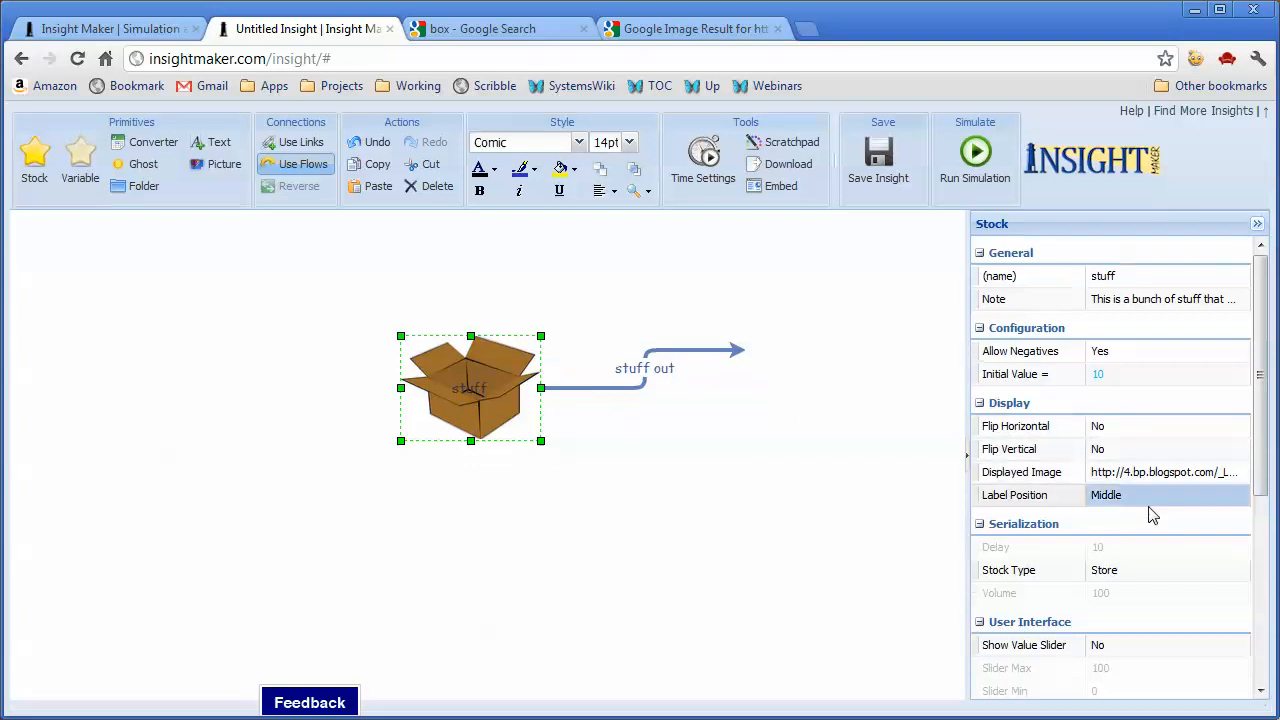
left_click(1230, 508)
left_click(1241, 506)
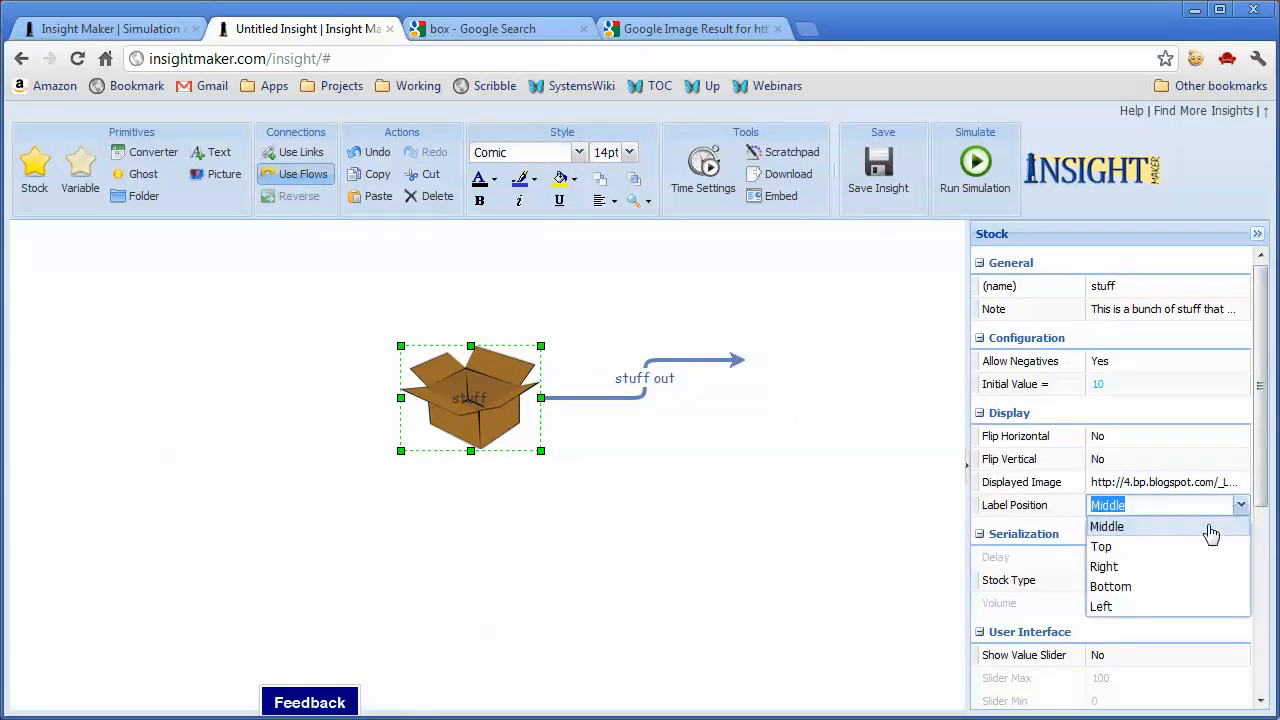
left_click(1112, 587)
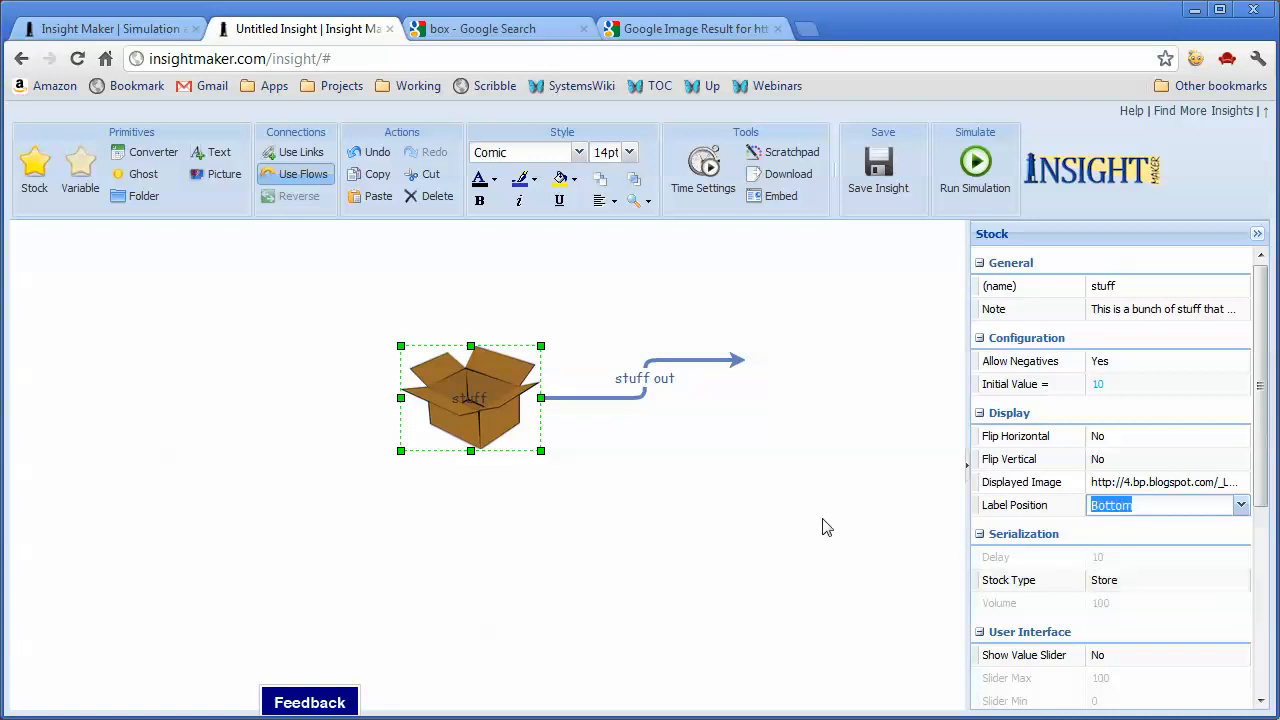
left_click(768, 510)
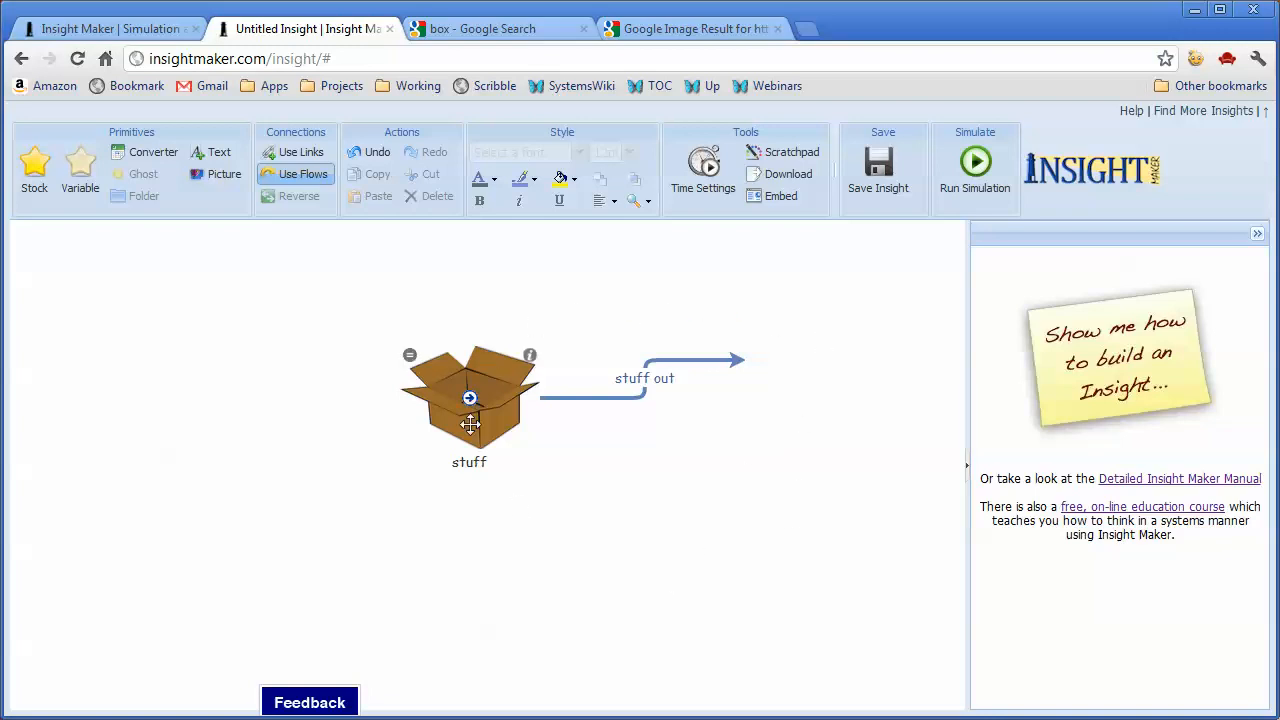
Add a variable above the box and the stuff out flow and name it "how much".
left_click(648, 390)
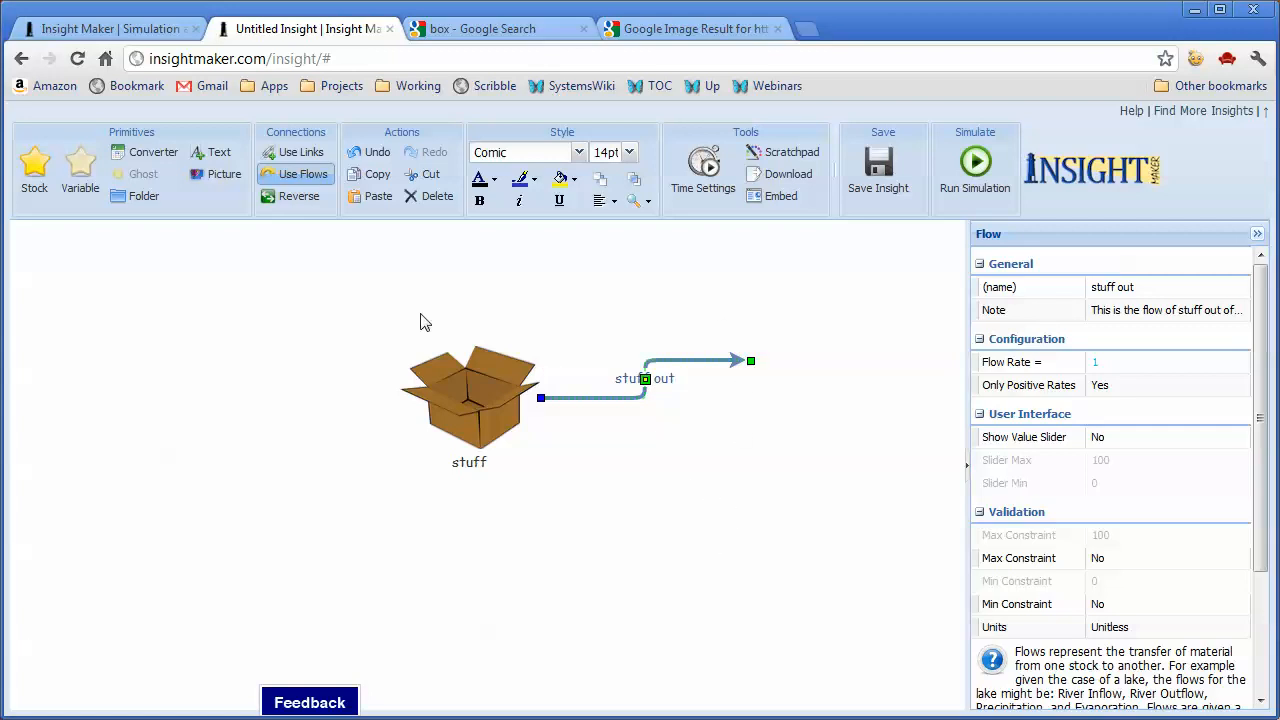
left_click(89, 176)
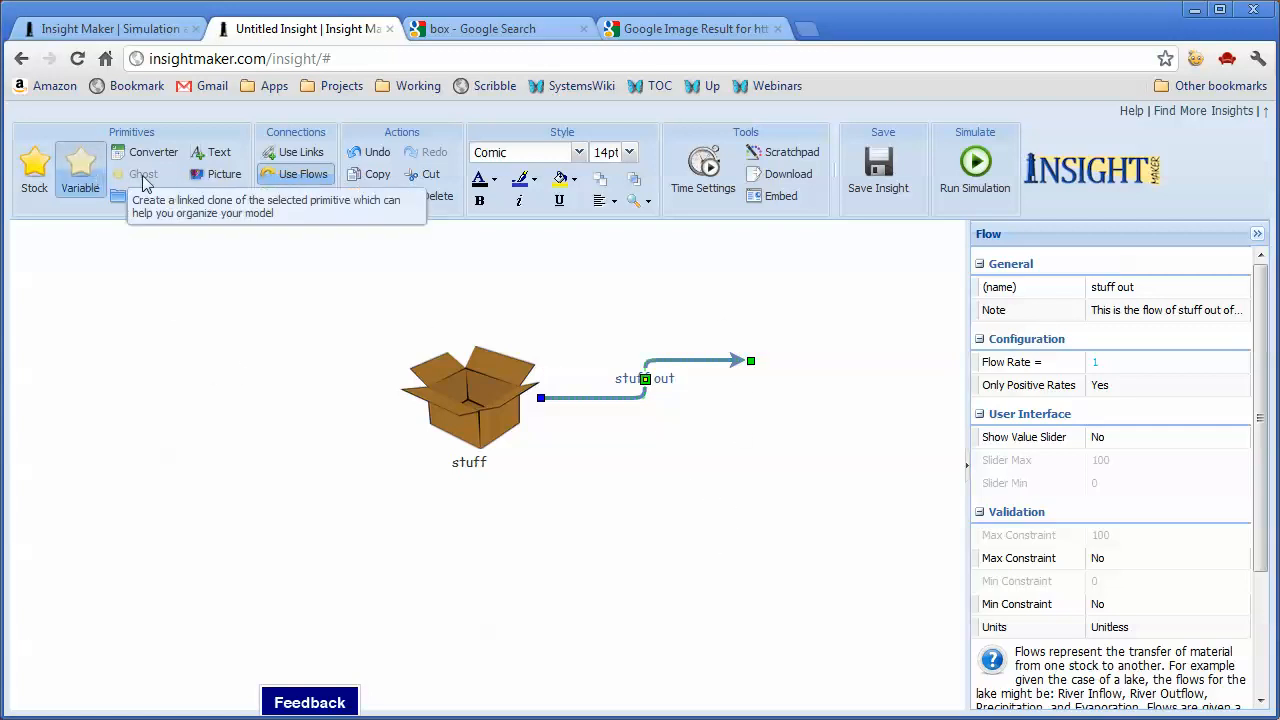
left_click(551, 259)
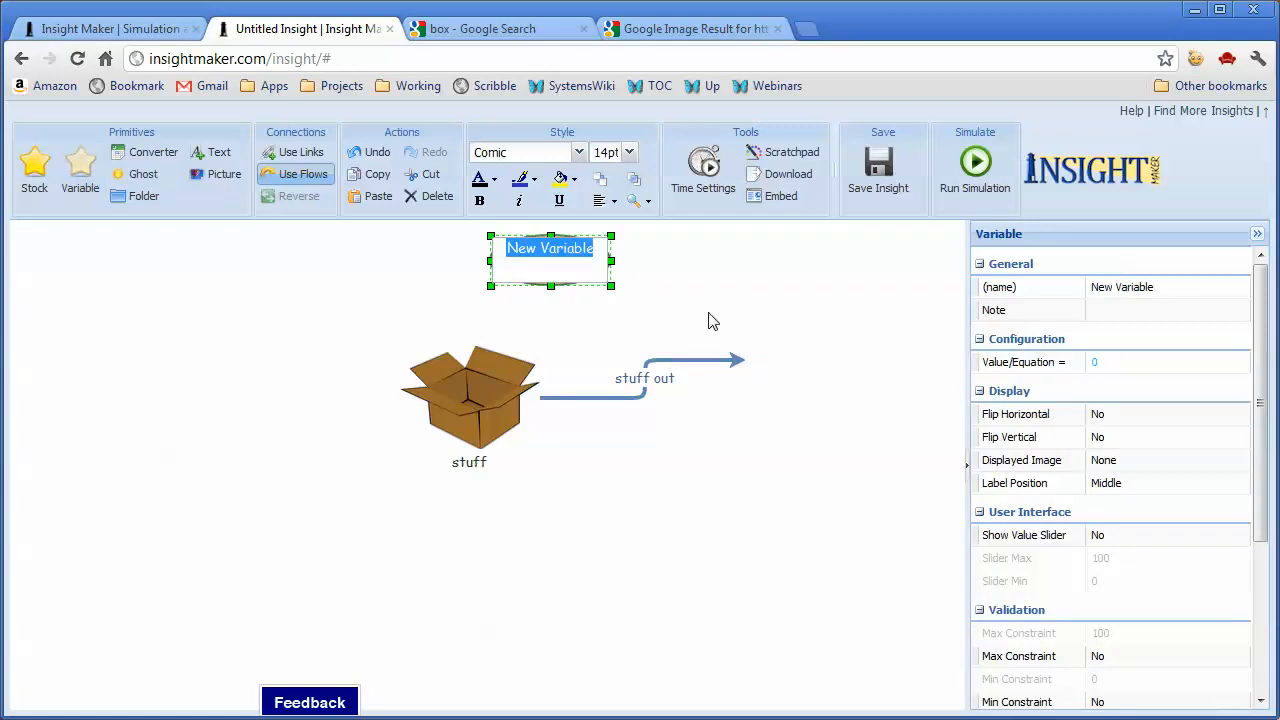
type("r")
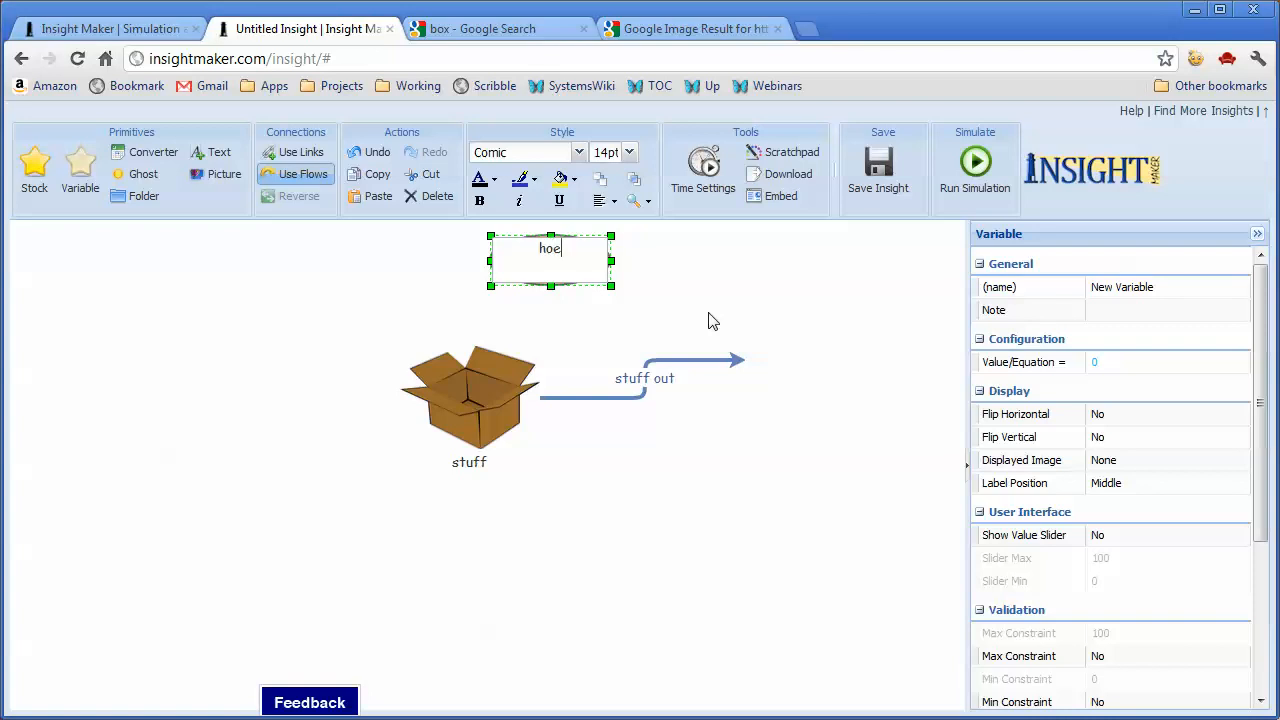
type("how much")
key("Return")
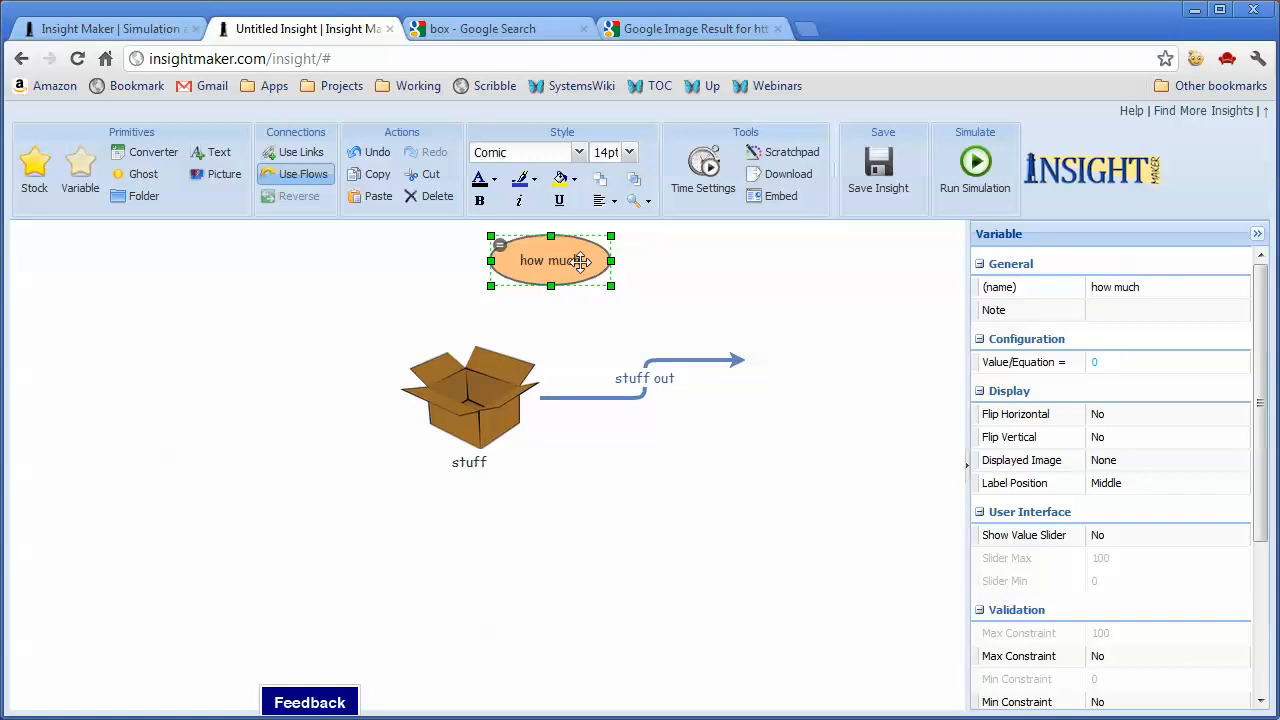
Set the how much variable's value to .25.
left_click(1118, 360)
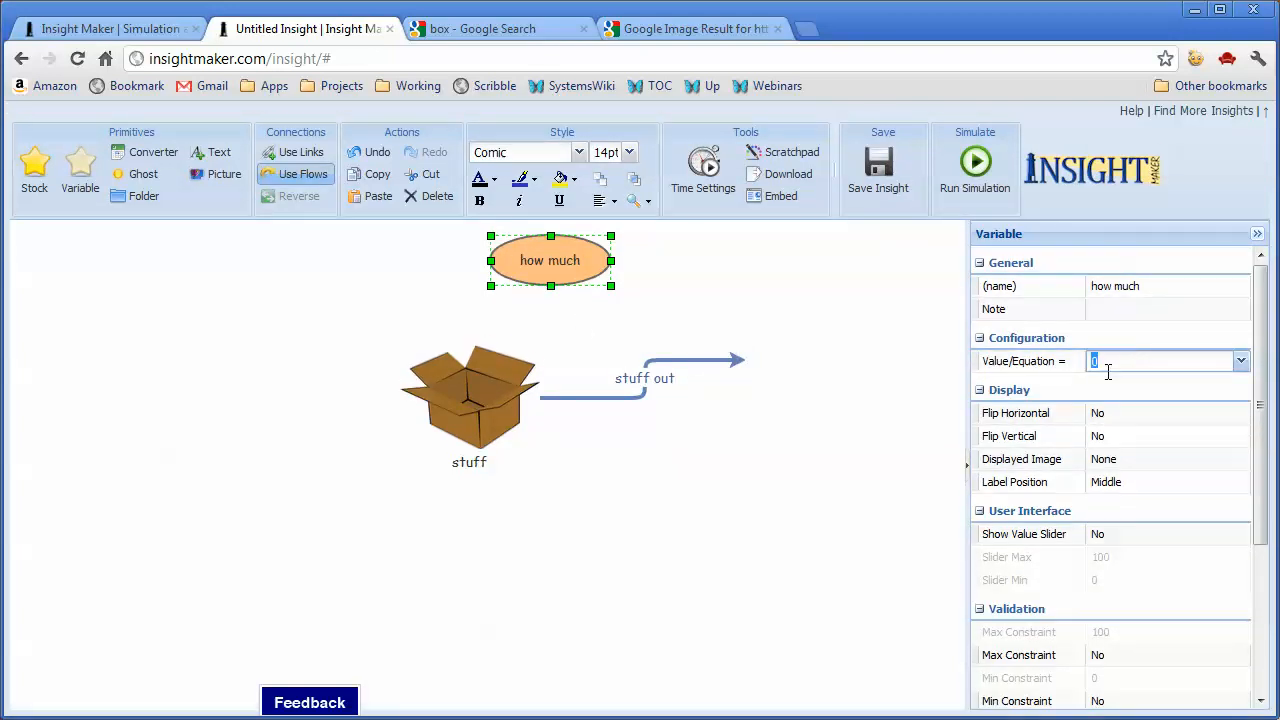
type(".25")
key("Return")
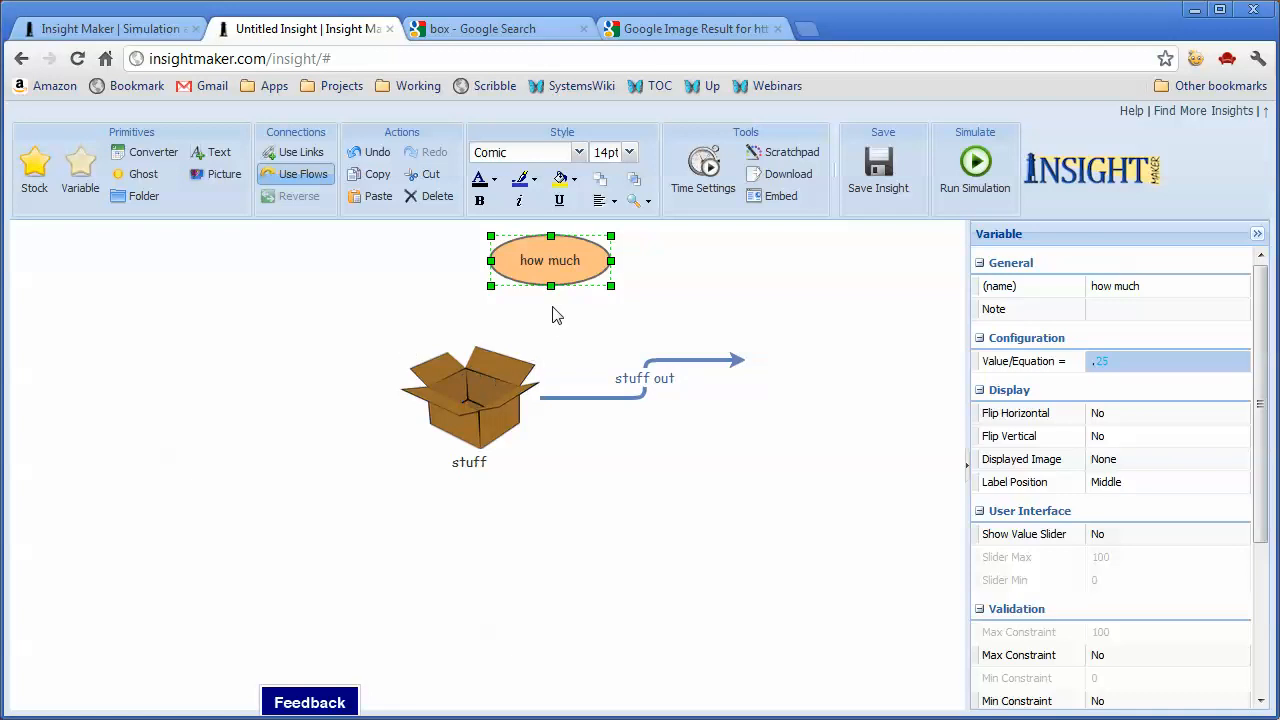
Link the how much variable to the stuff out flow and set the flow's rate equation to [how much].
left_click(305, 155)
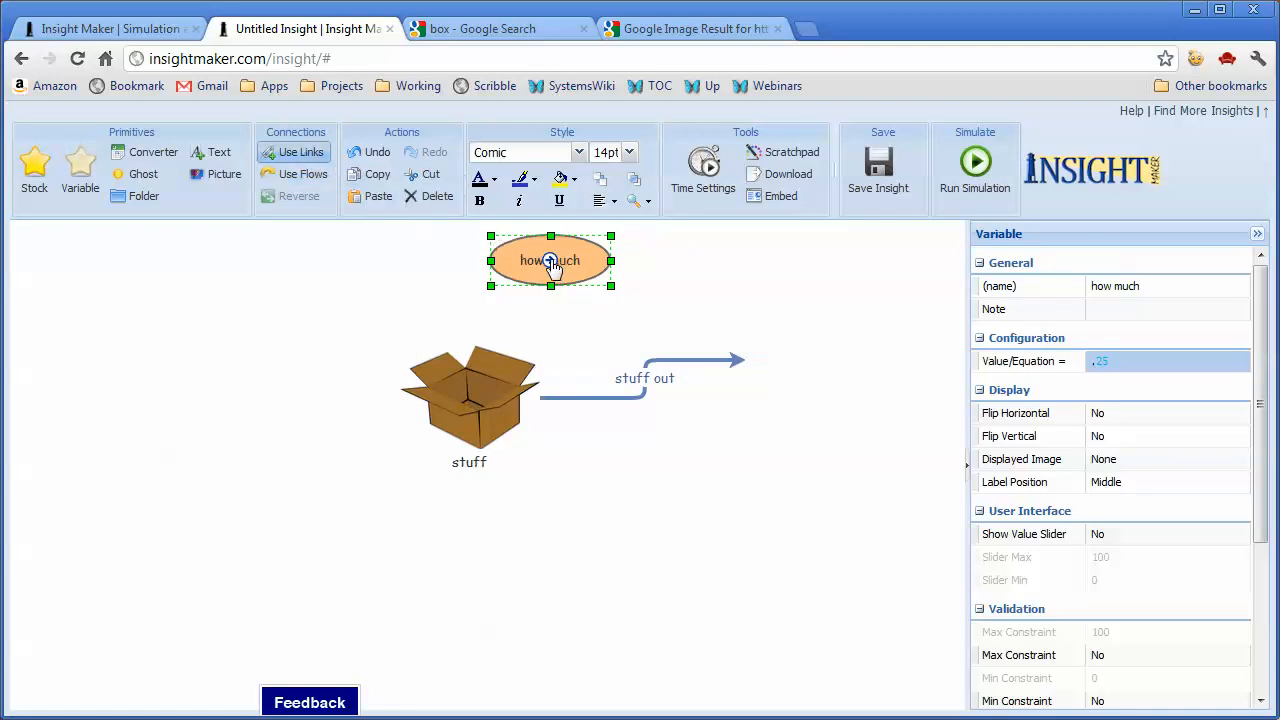
left_click_drag(549, 262, 638, 380)
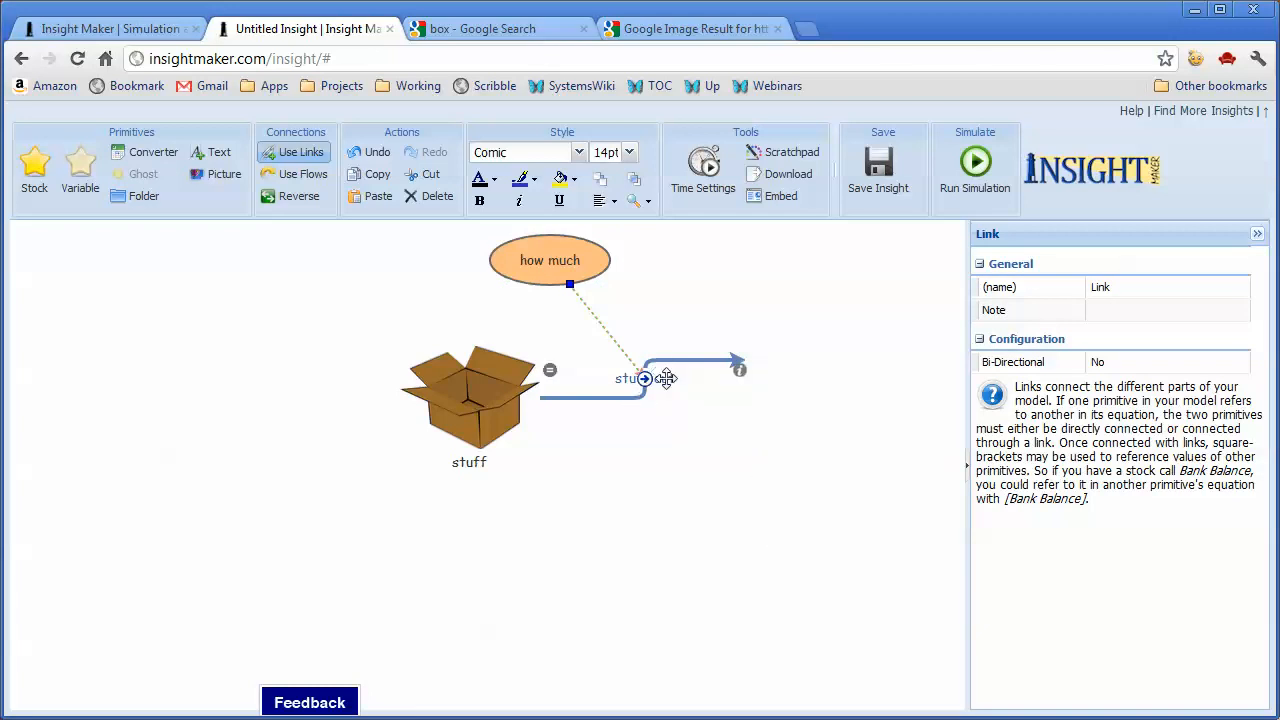
left_click(549, 373)
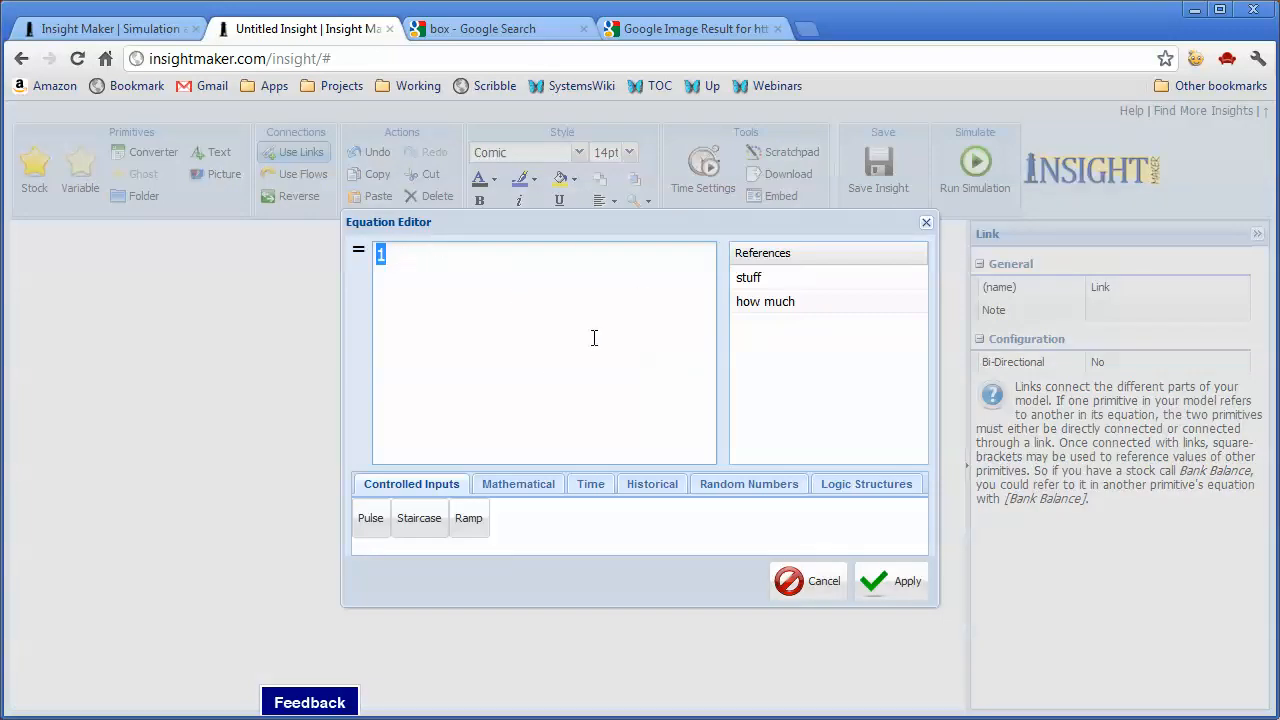
left_click(762, 304)
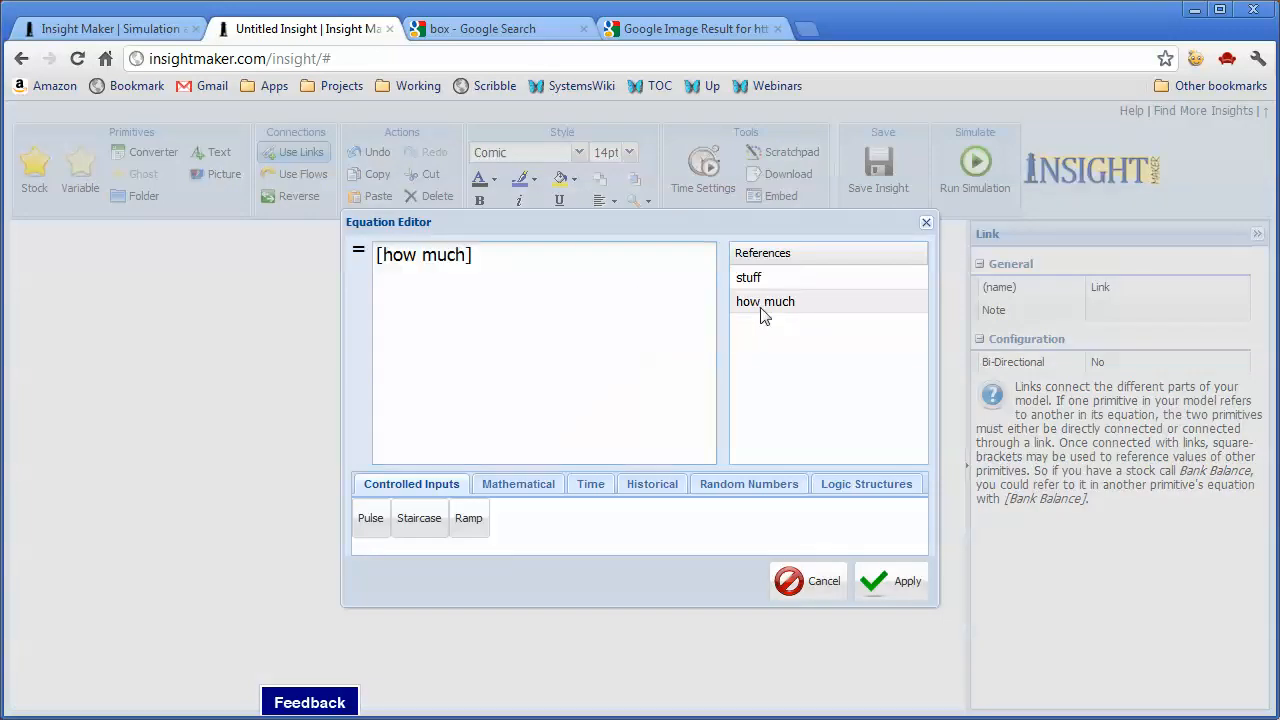
left_click(893, 585)
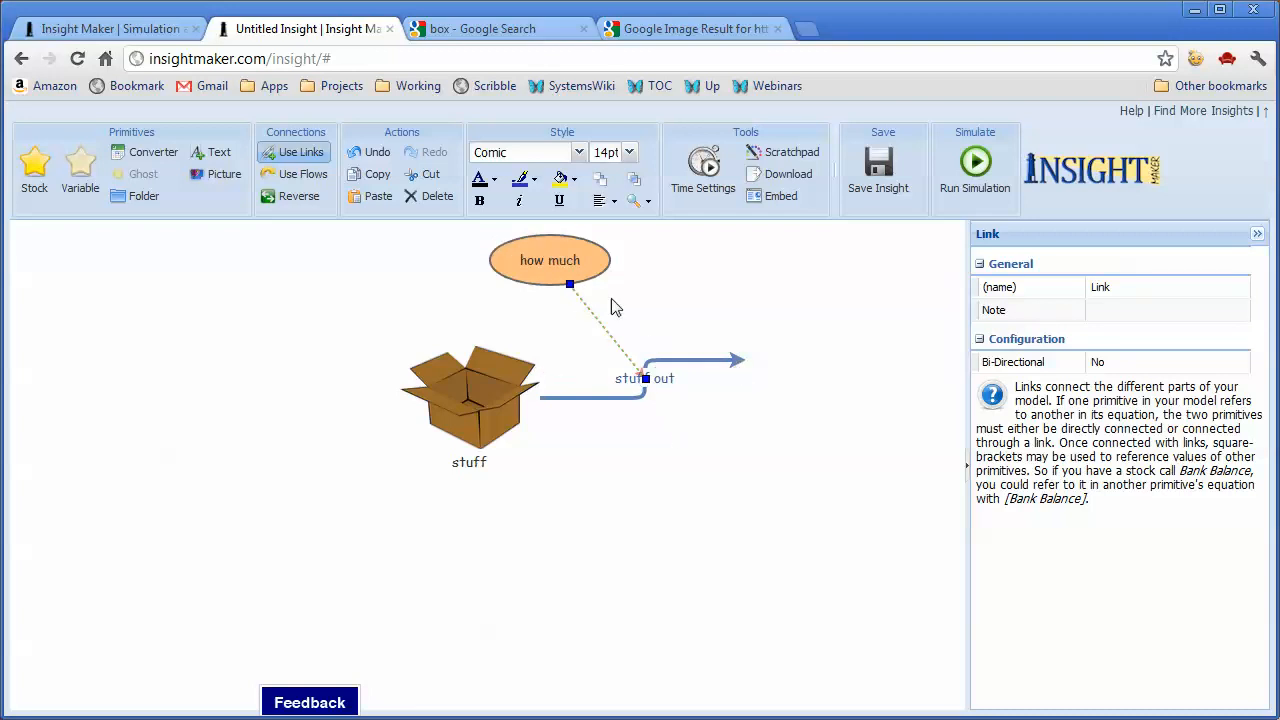
Run the simulation, examine the stuff and how much curves and the chart configuration, and close the results without changing settings.
left_click(587, 249)
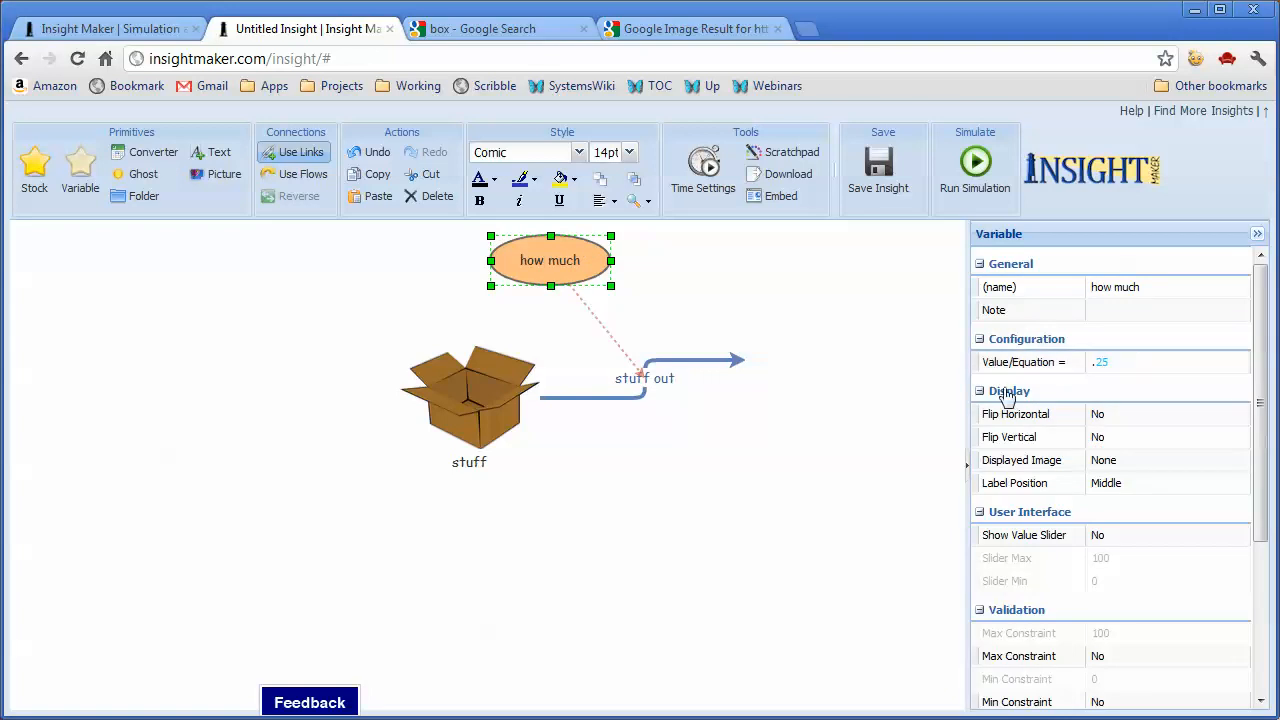
left_click(850, 318)
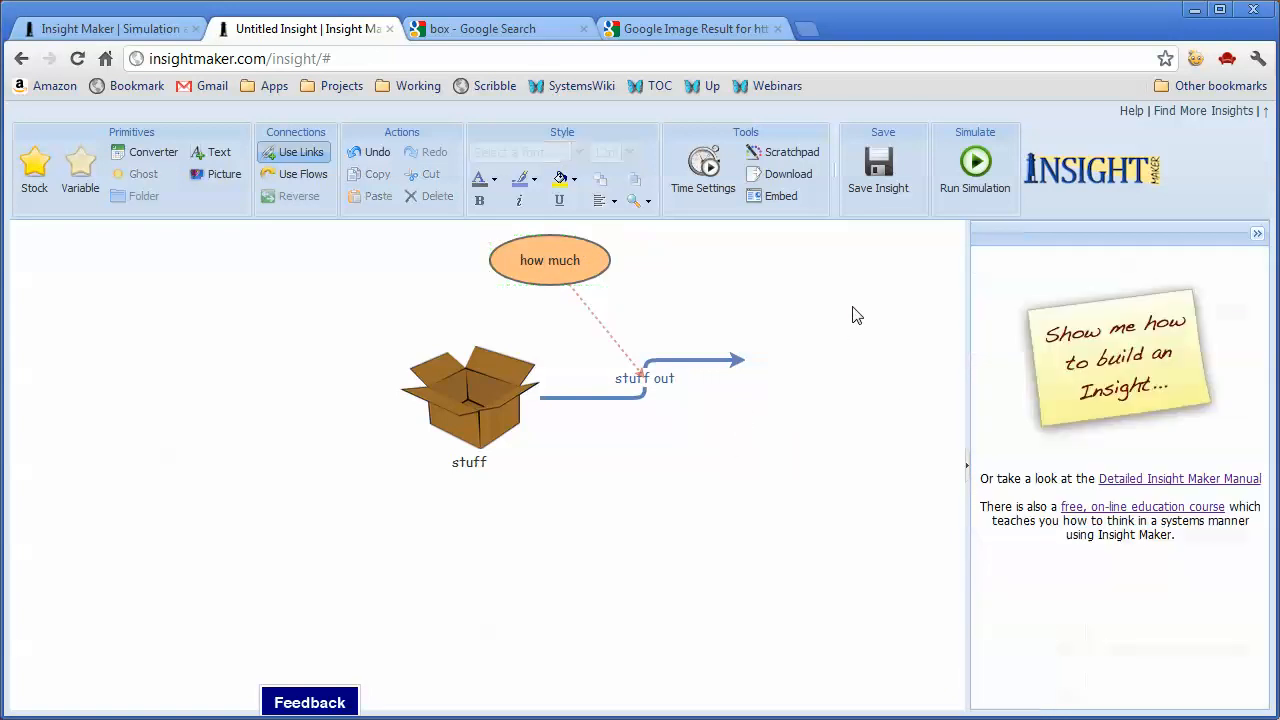
left_click(977, 170)
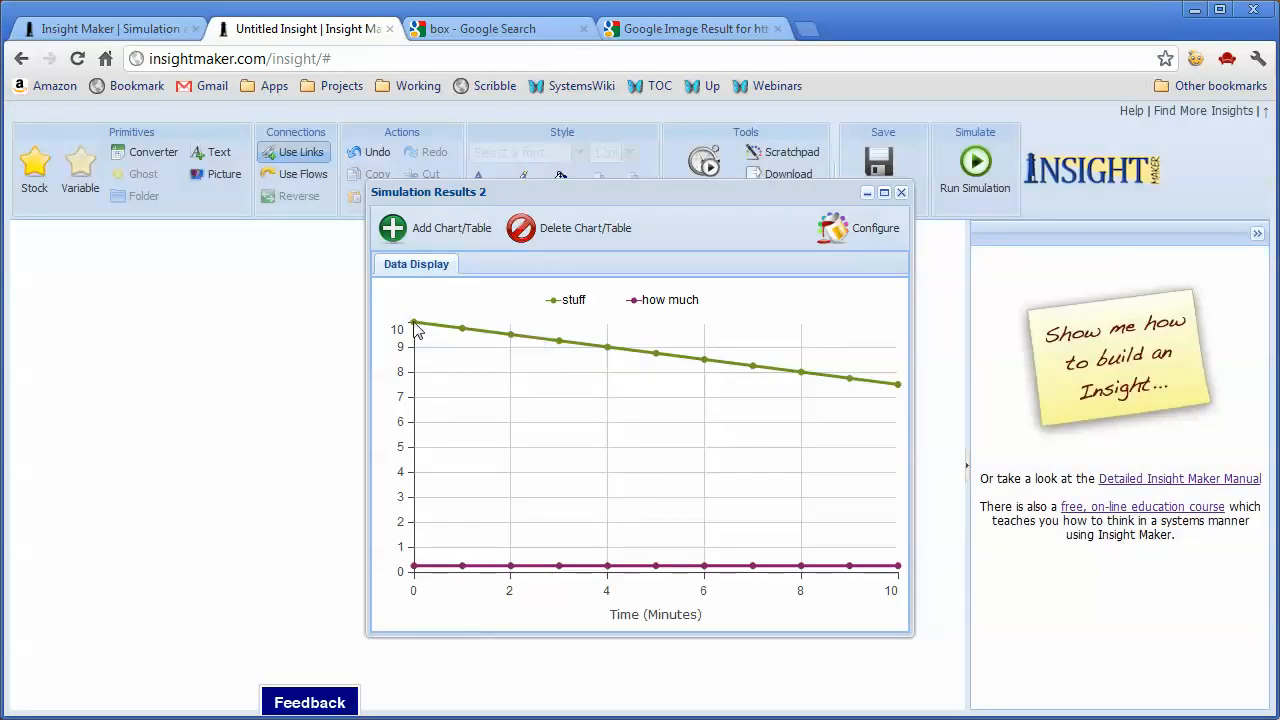
mouse_move(898, 390)
left_click(885, 228)
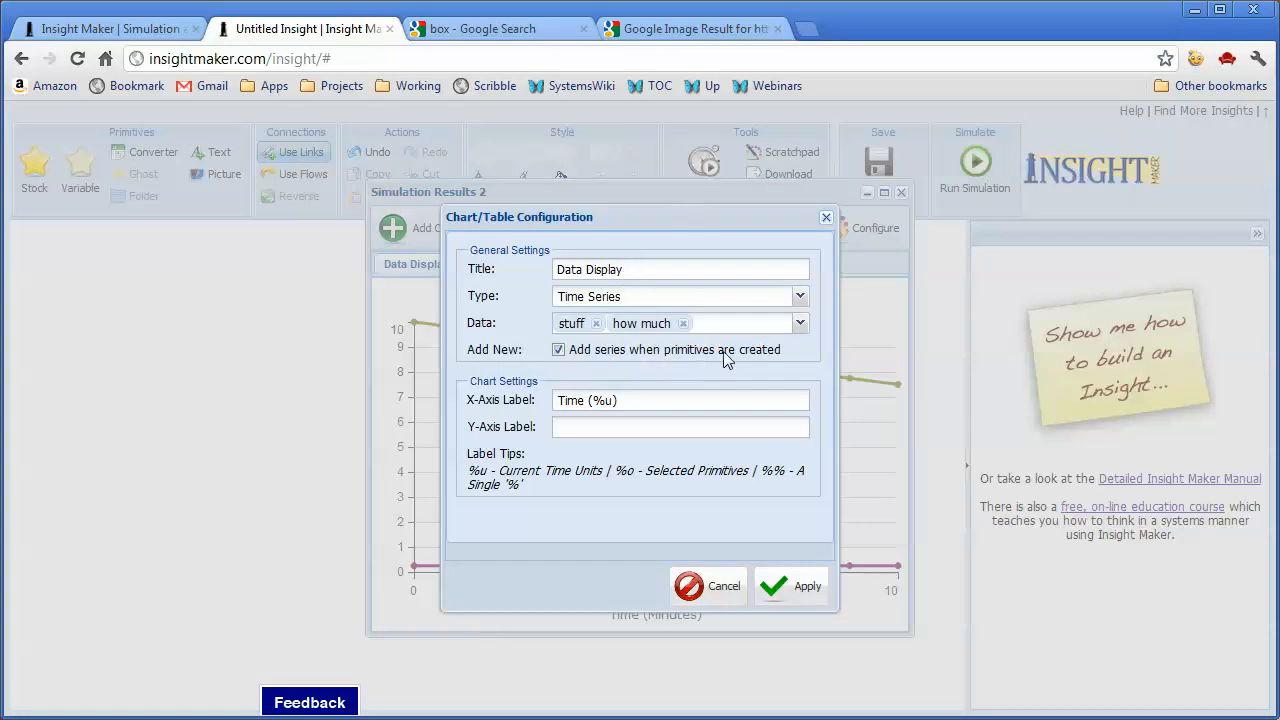
left_click(728, 588)
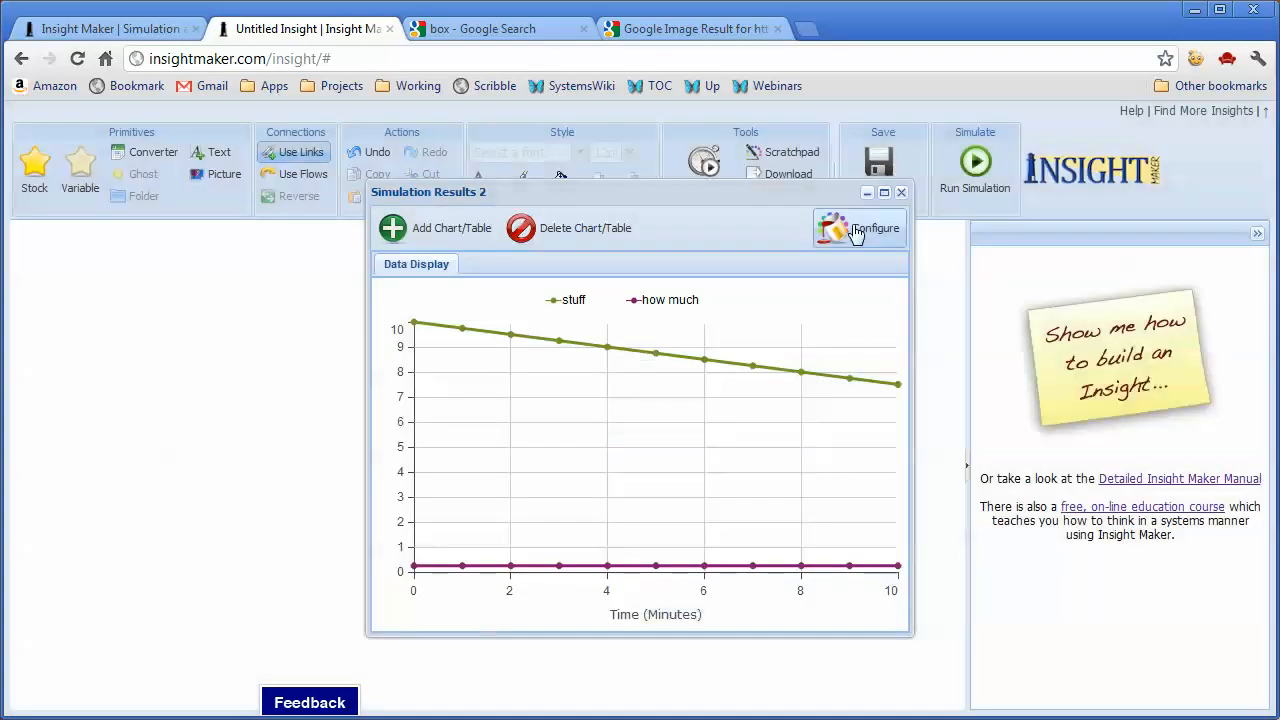
left_click(901, 193)
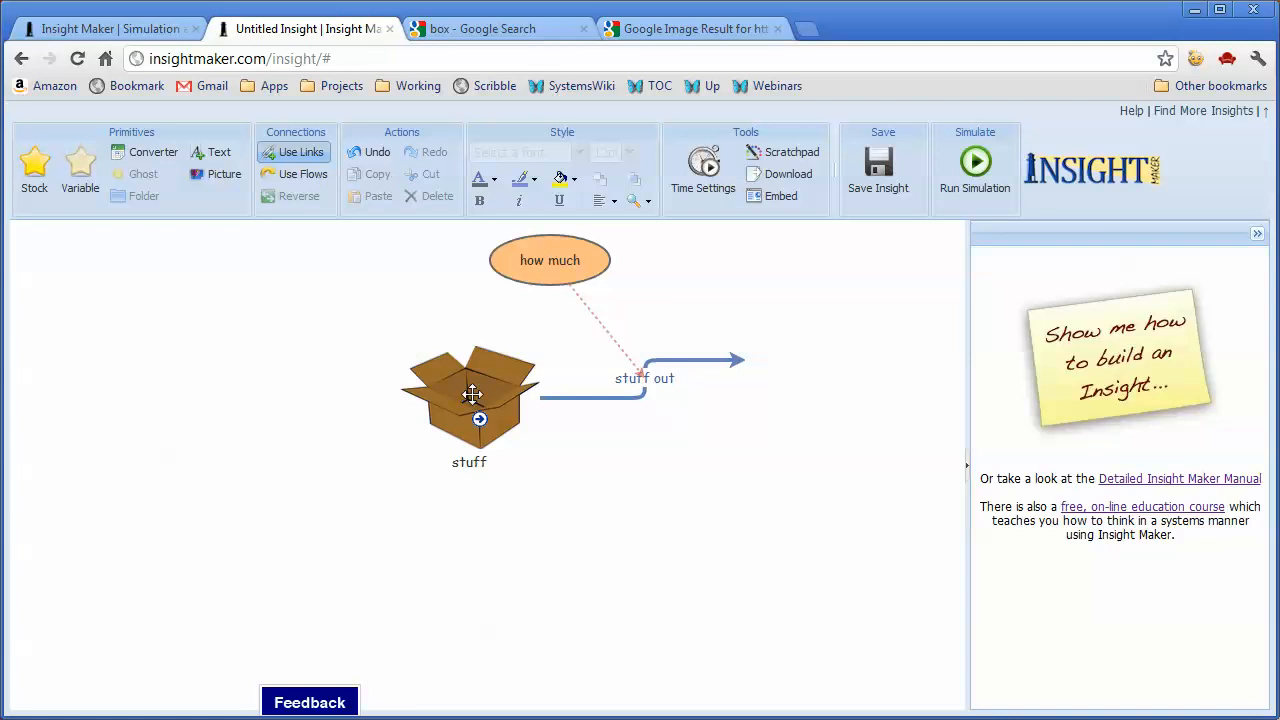
Link the stuff stock to the stuff out flow and bend the link through two added points so it arches above the flow.
left_click_drag(476, 405, 640, 379)
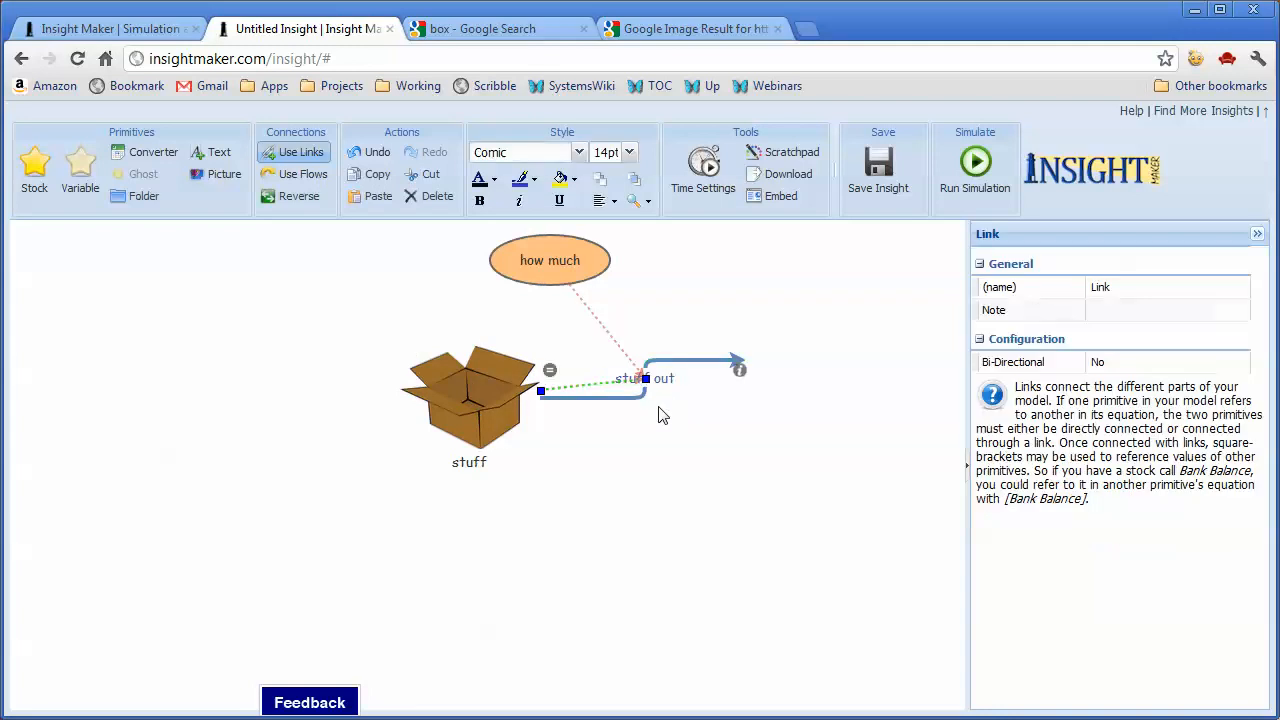
left_click(601, 381, "shift")
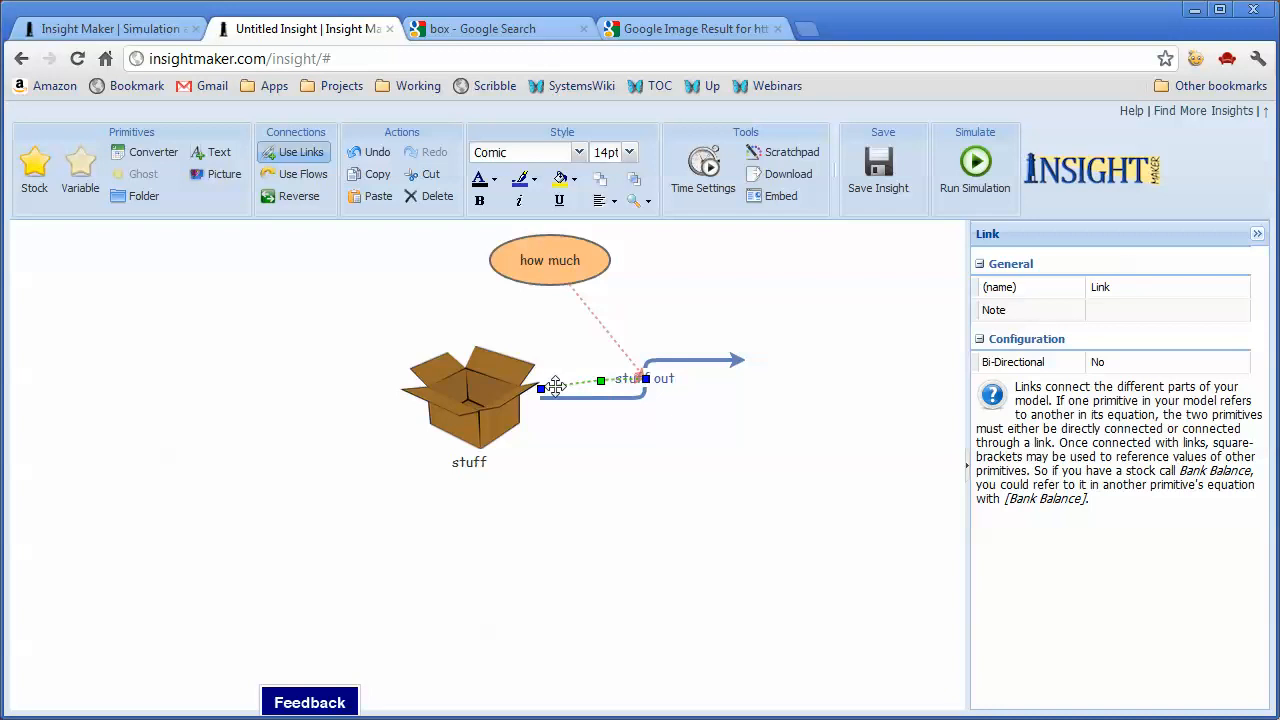
left_click(569, 387, "shift")
left_click_drag(571, 391, 531, 334)
left_click_drag(593, 376, 571, 332)
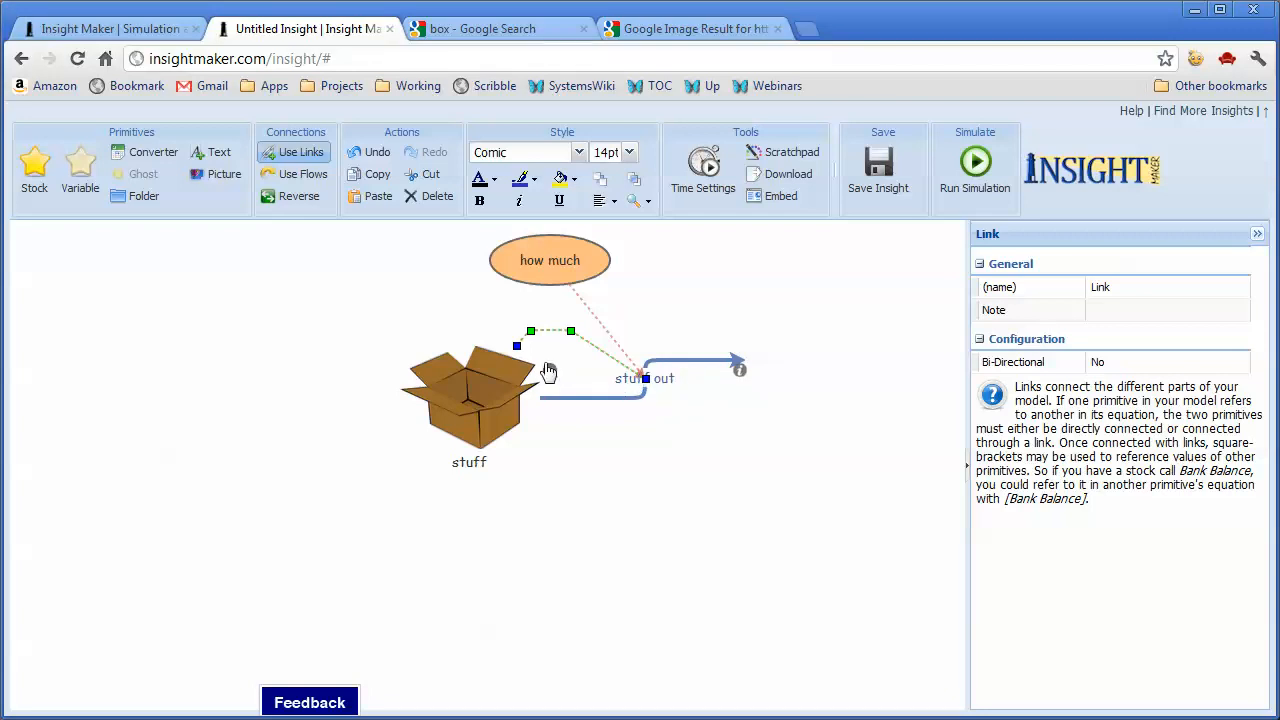
Change the stuff out flow's rate equation to [stuff] * [how much].
left_click(549, 369)
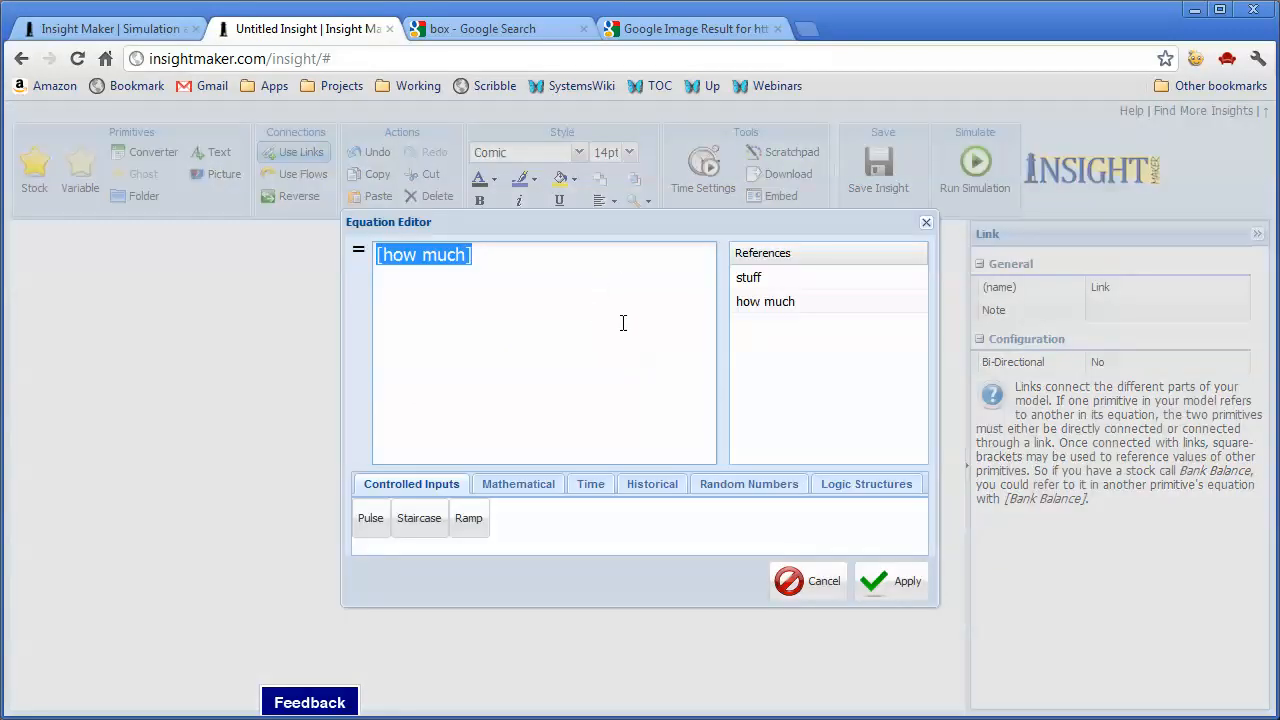
left_click(755, 280)
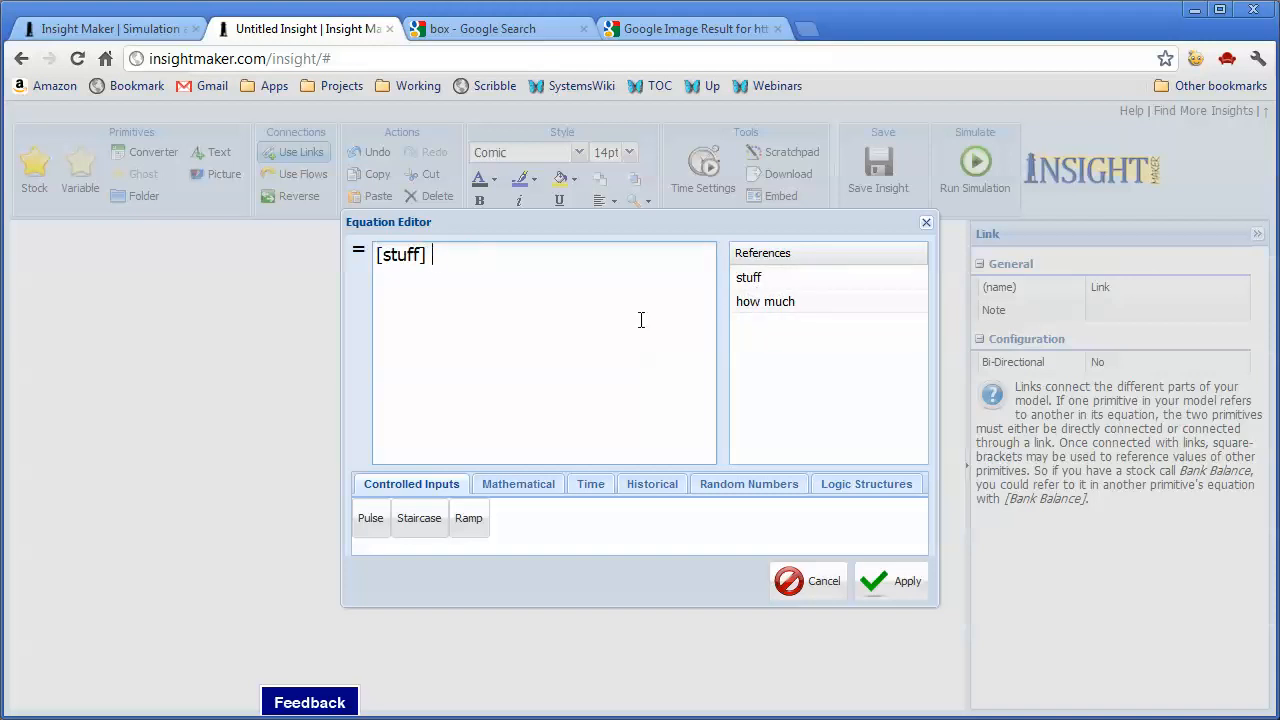
left_click(764, 299)
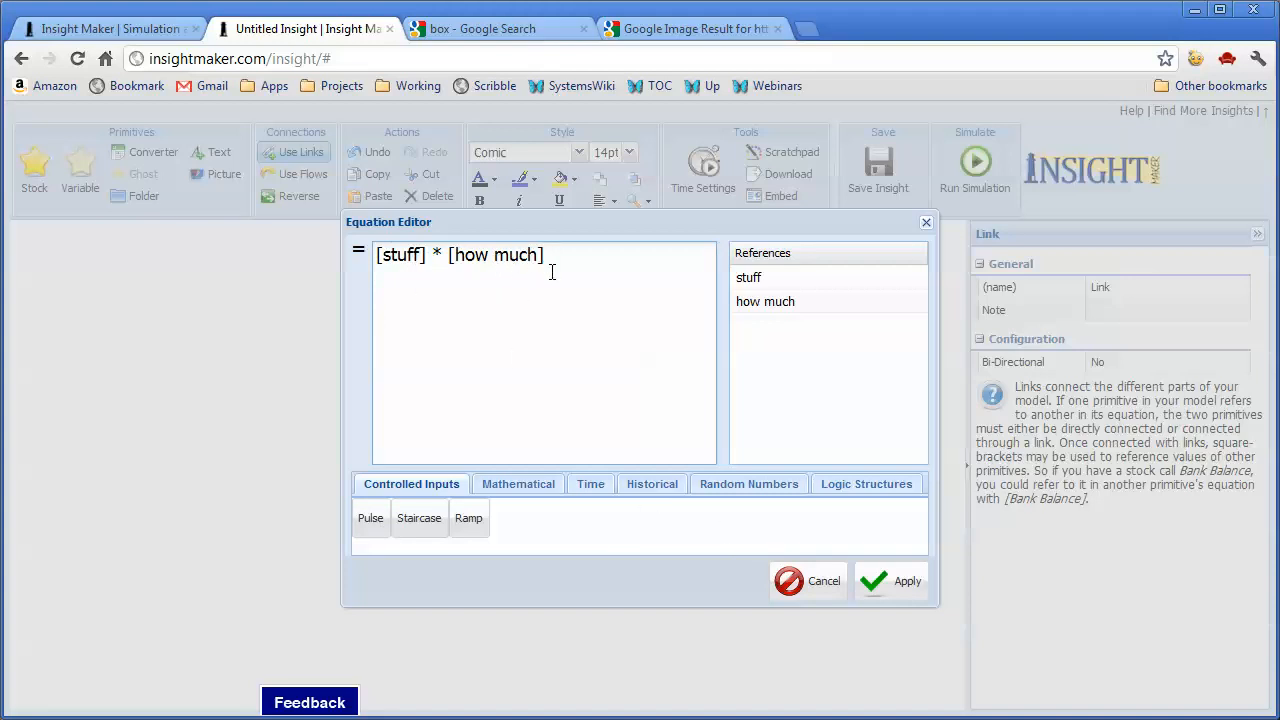
left_click(873, 581)
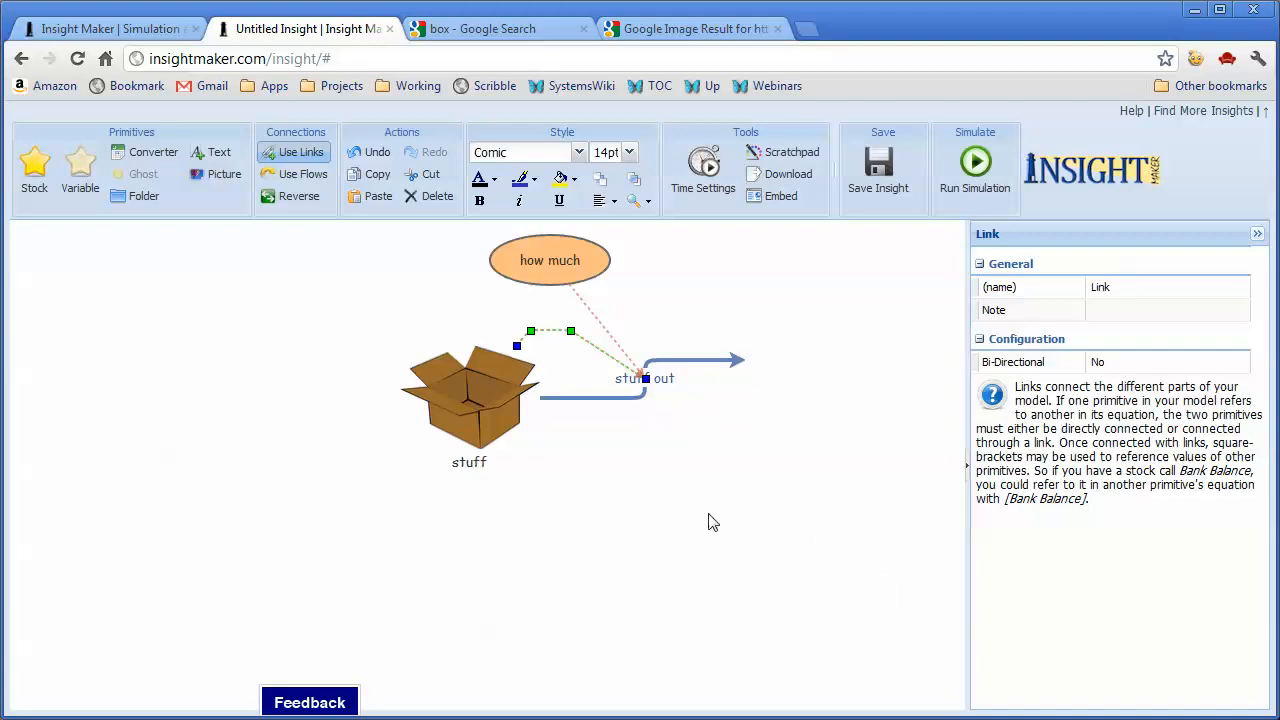
Rerun the simulation, inspect the data points along the stuff curve over time, and close the results.
left_click(979, 160)
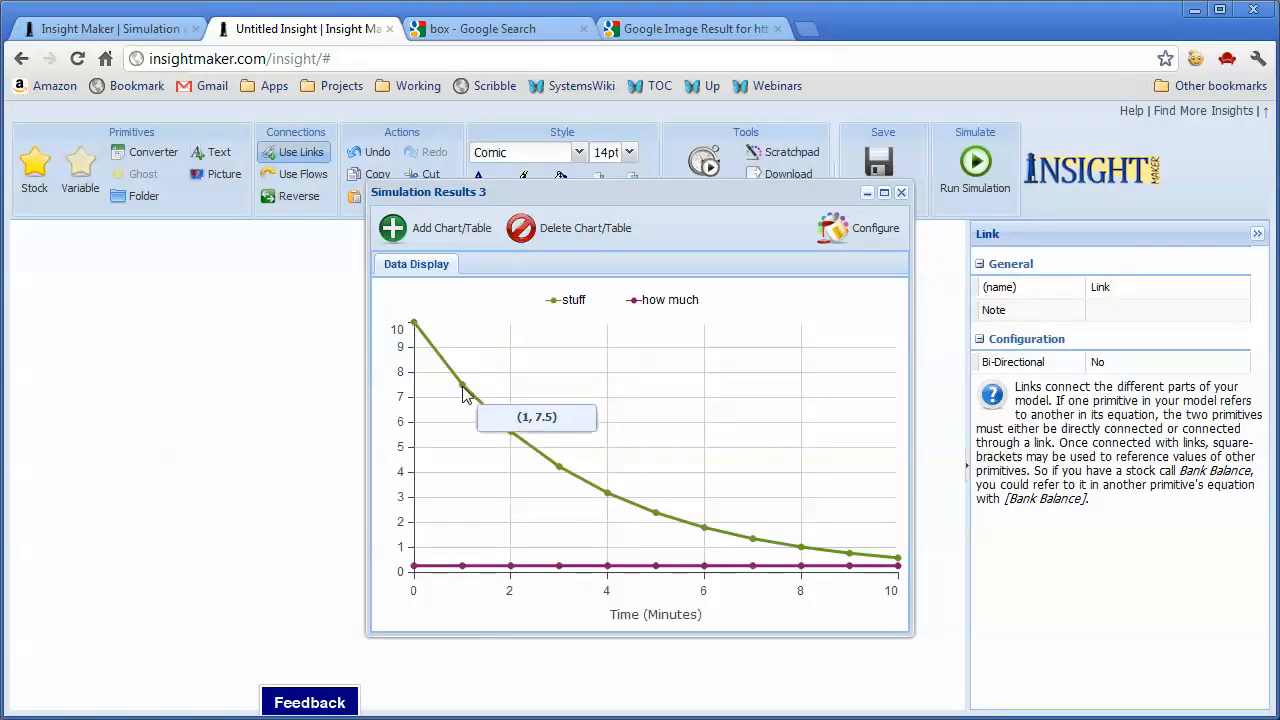
mouse_move(432, 334)
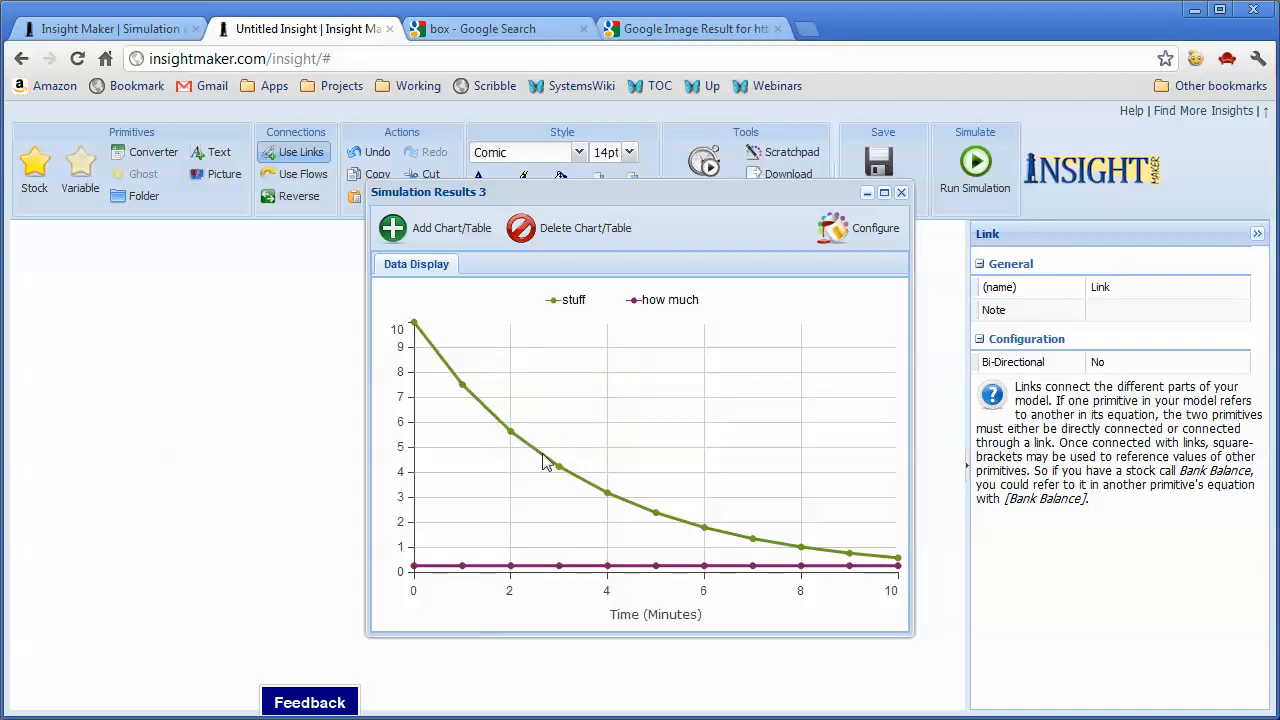
mouse_move(698, 532)
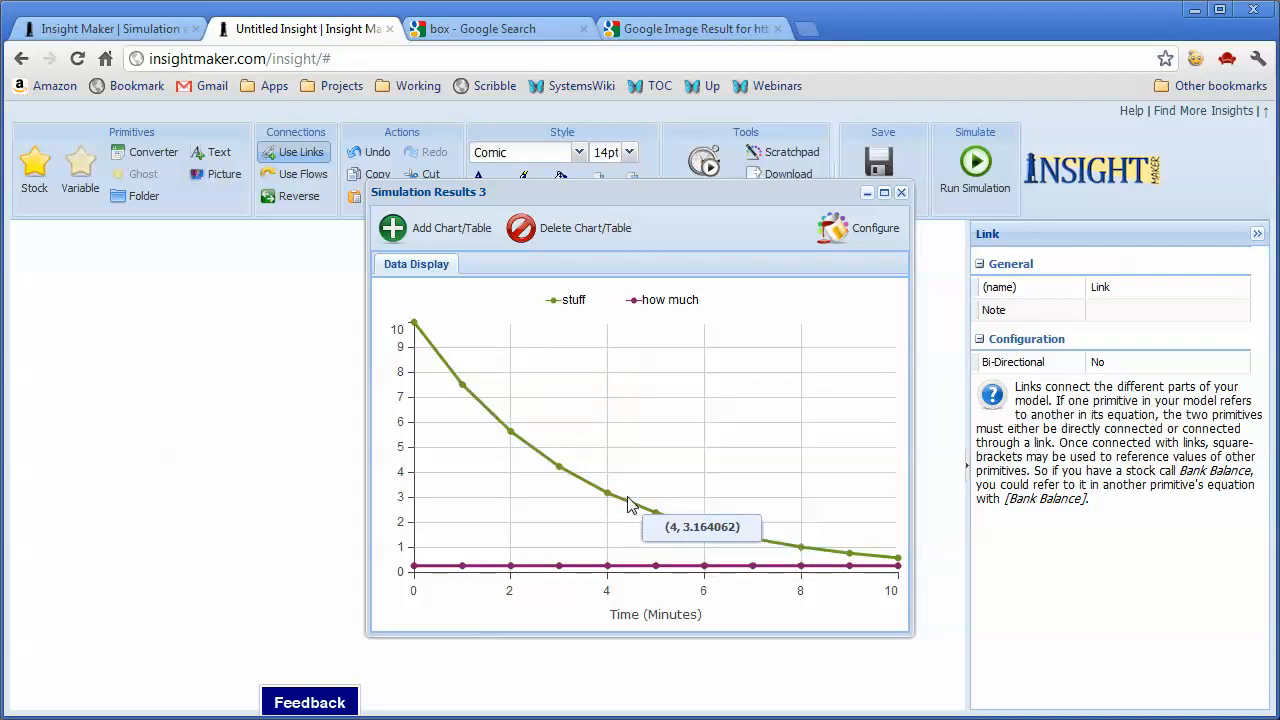
mouse_move(790, 554)
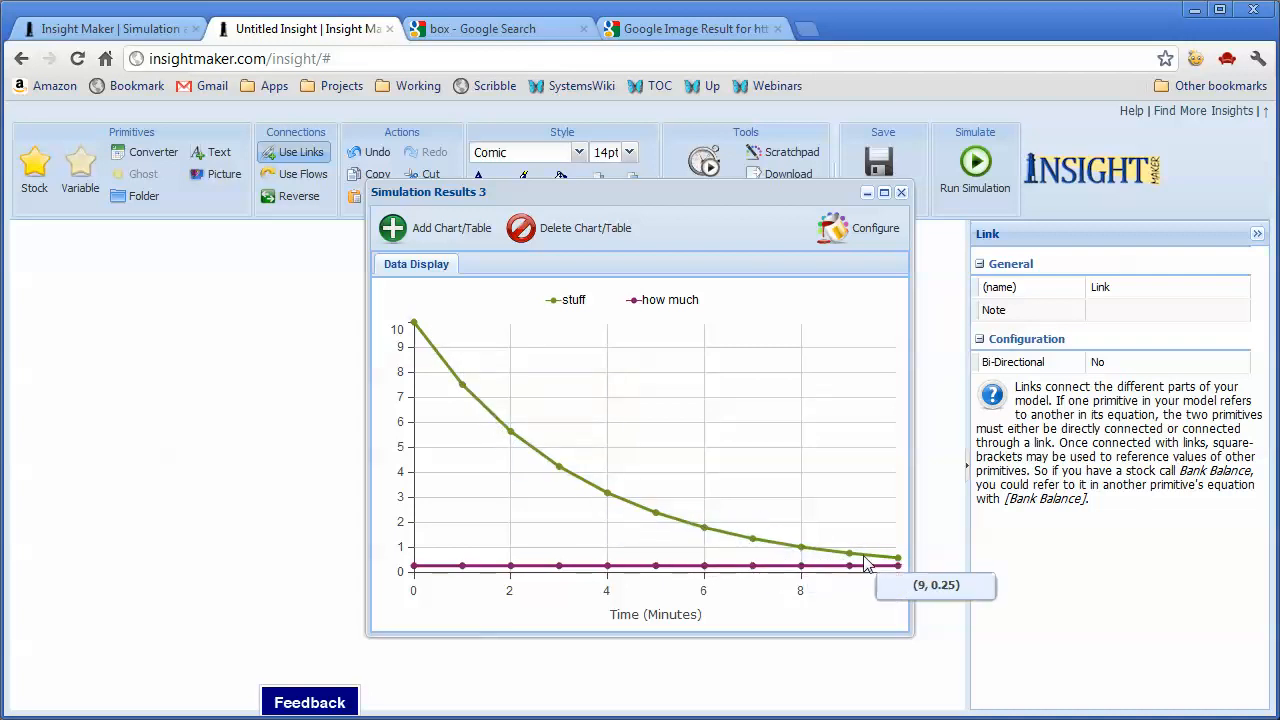
left_click(901, 192)
Add a flow between the stuff stock and the empty space opposite stuff out, reverse it to point into the box, and deselect it.
mouse_move(500, 470)
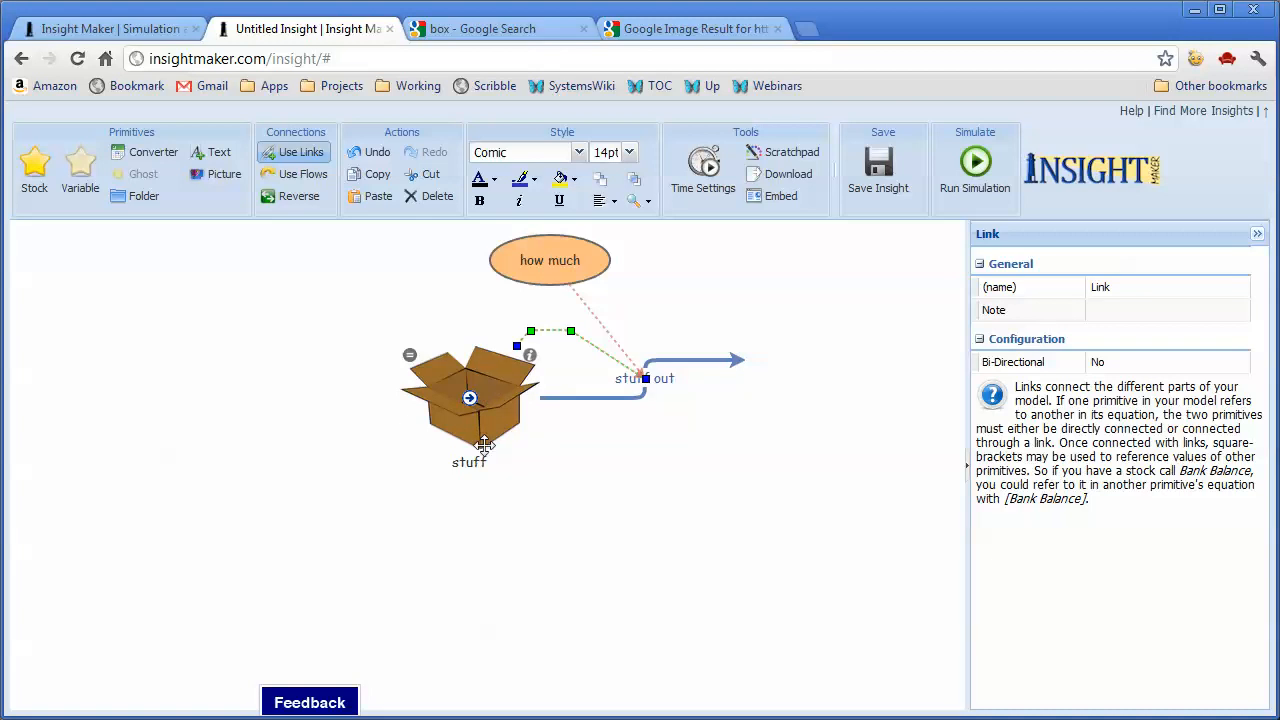
mouse_move(757, 362)
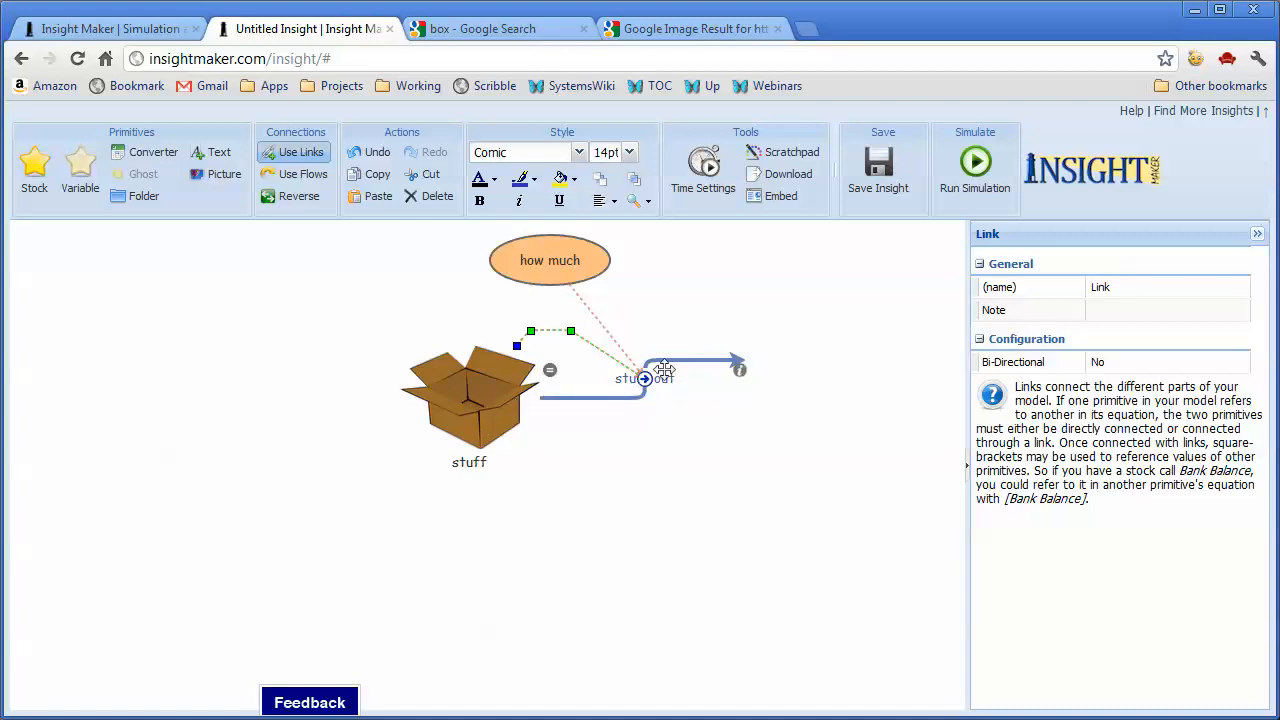
left_click(318, 180)
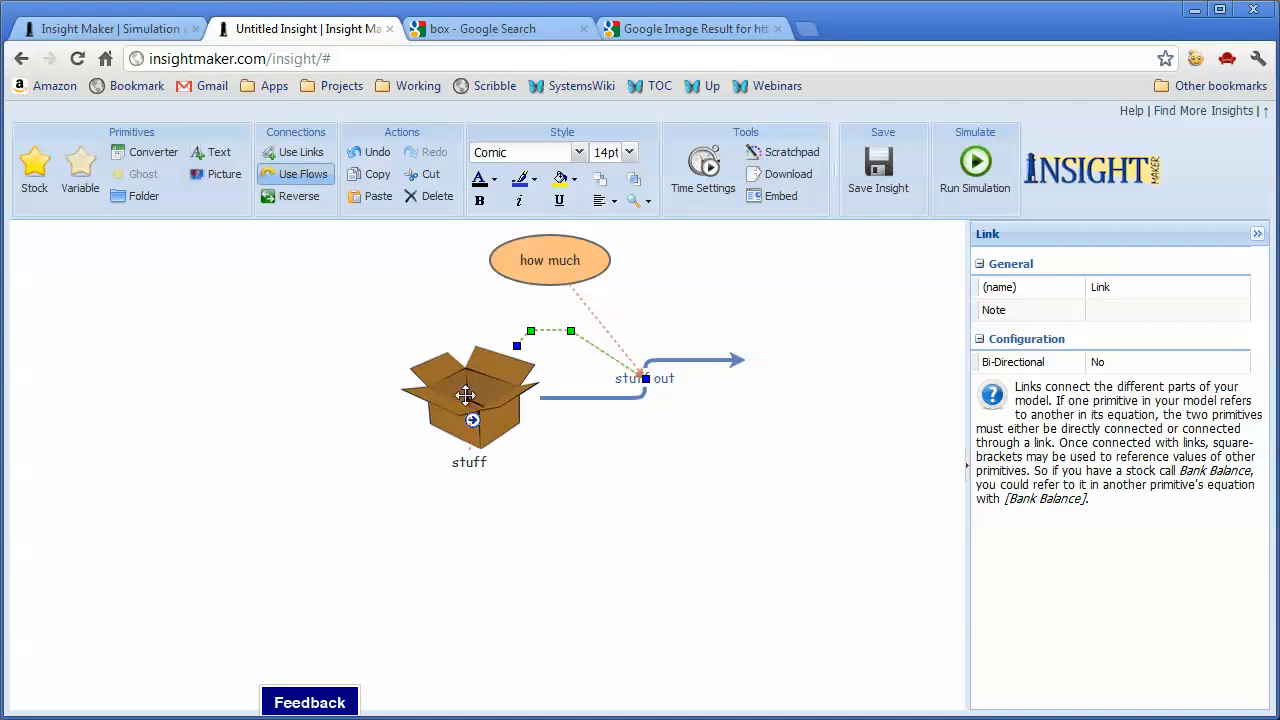
left_click_drag(470, 402, 172, 384)
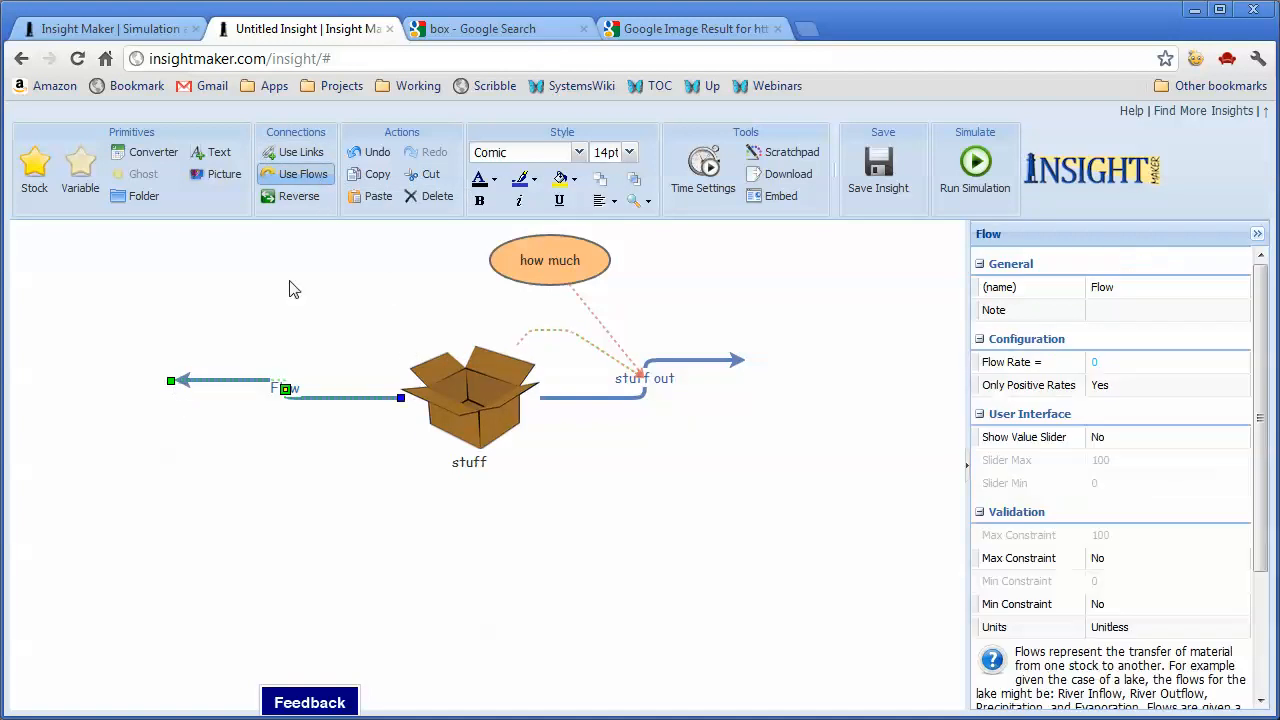
left_click(297, 197)
left_click(587, 302)
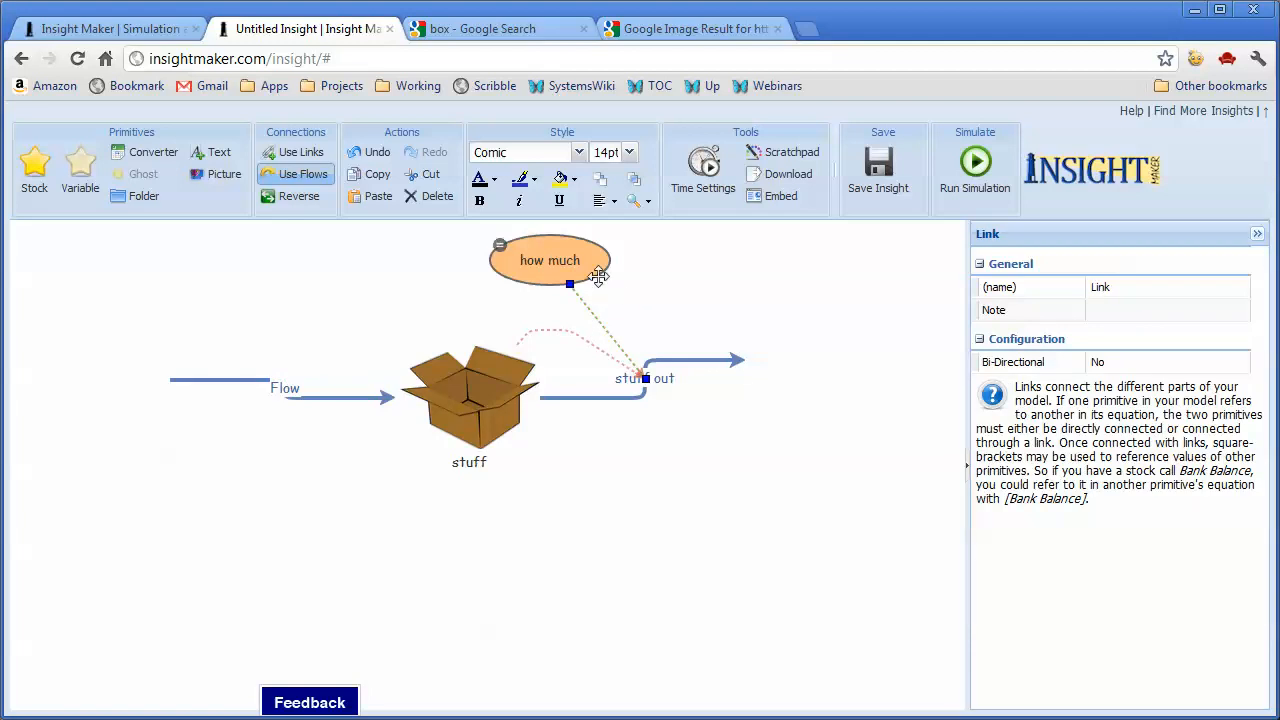